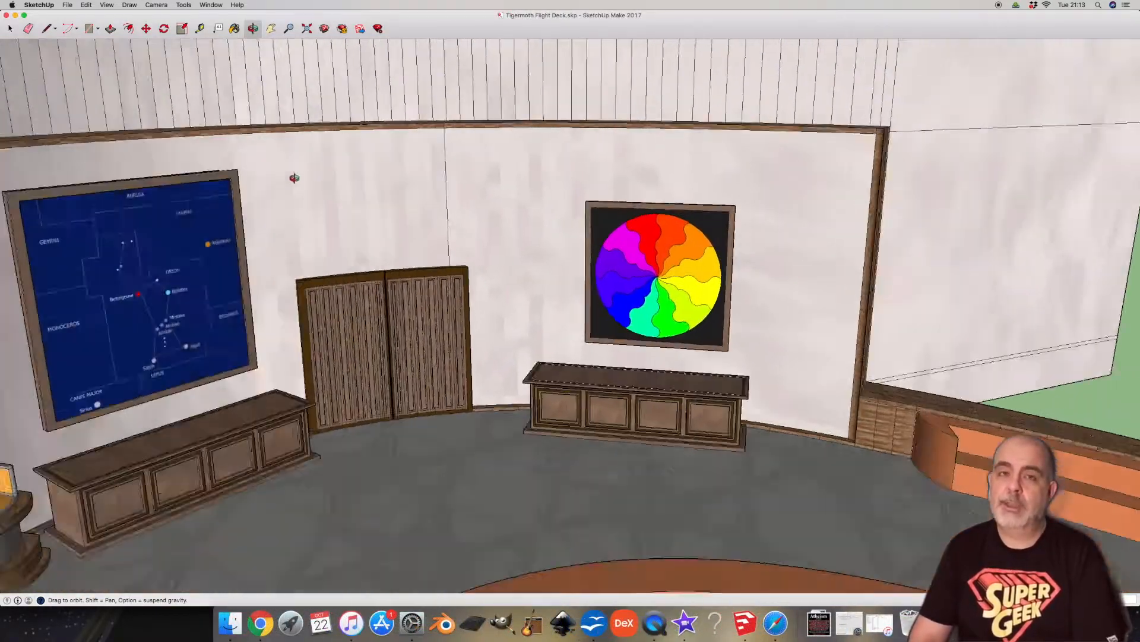
Examine the finished flight deck model from several sides, including the wall displays, the outer walls and the control consoles
drag(295, 178, 417, 218)
drag(561, 228, 743, 296)
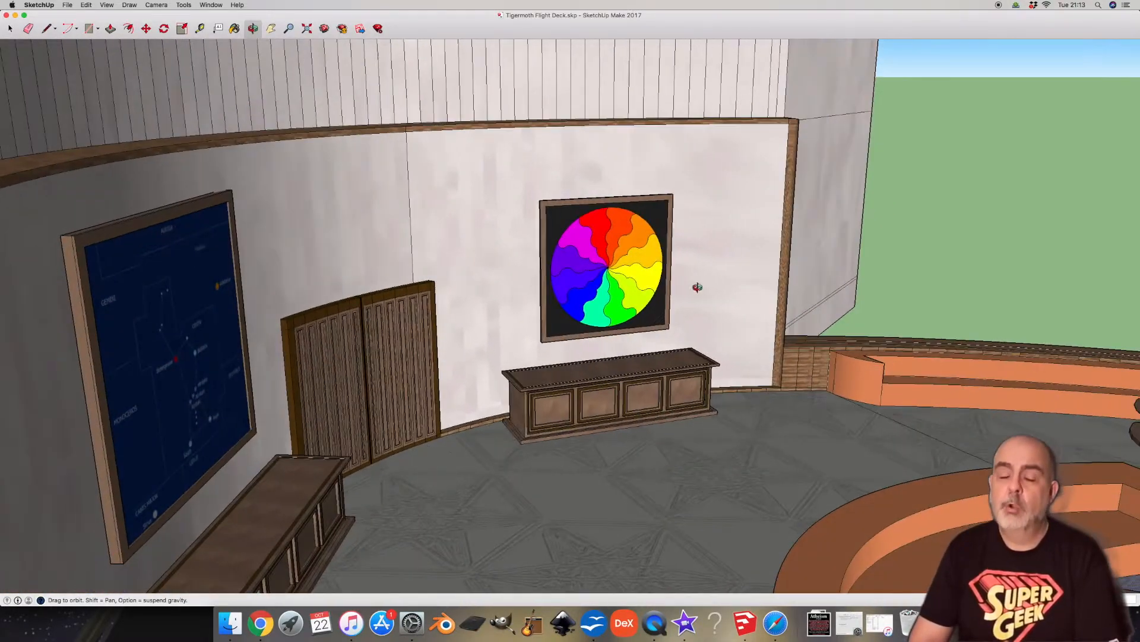
scroll(598, 270, down, 10)
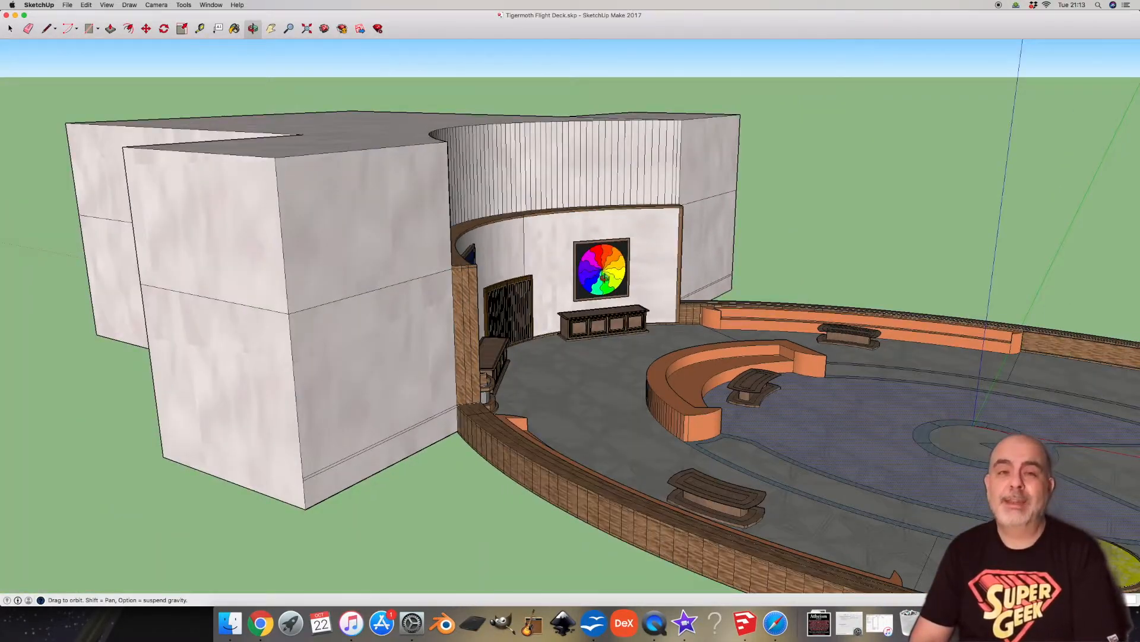
drag(604, 276, 827, 300)
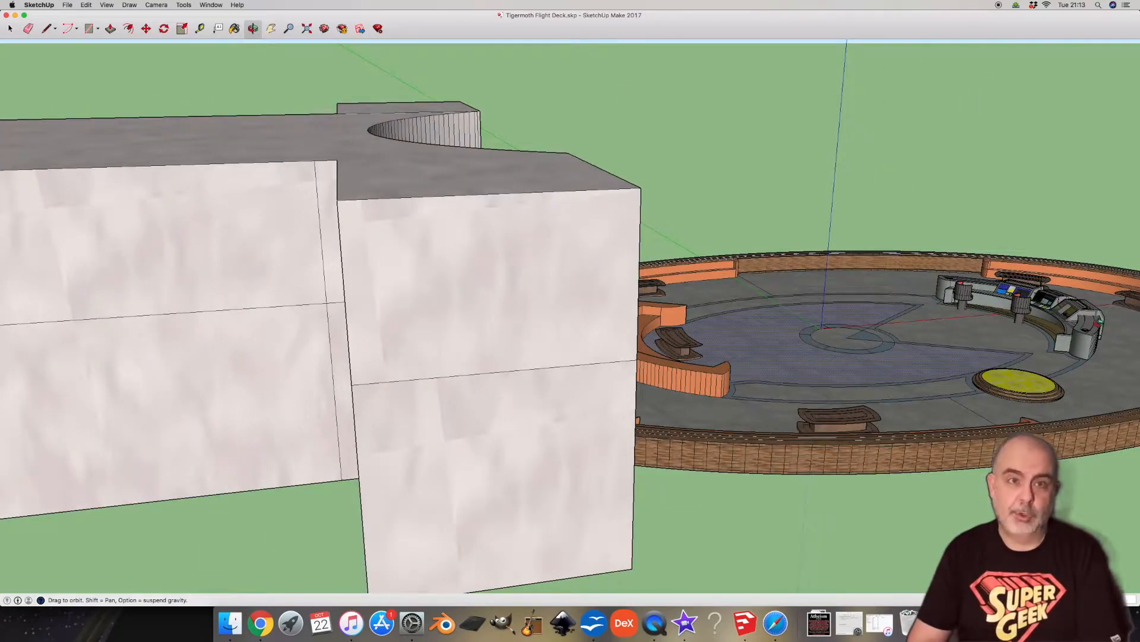
scroll(800, 310, up, 15)
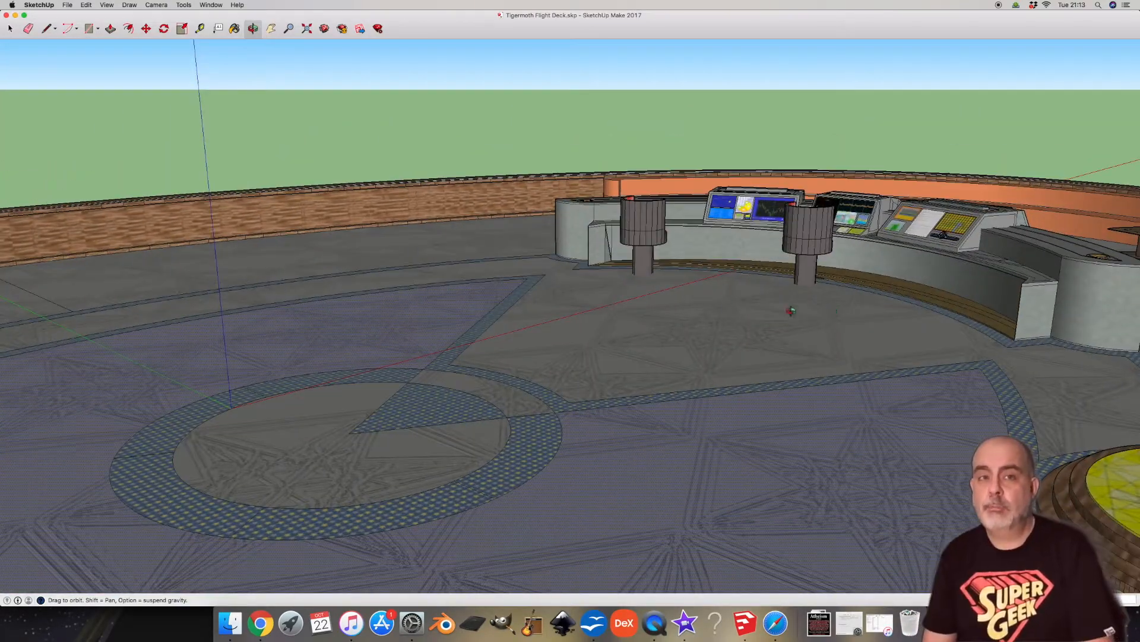
scroll(800, 310, down, 15)
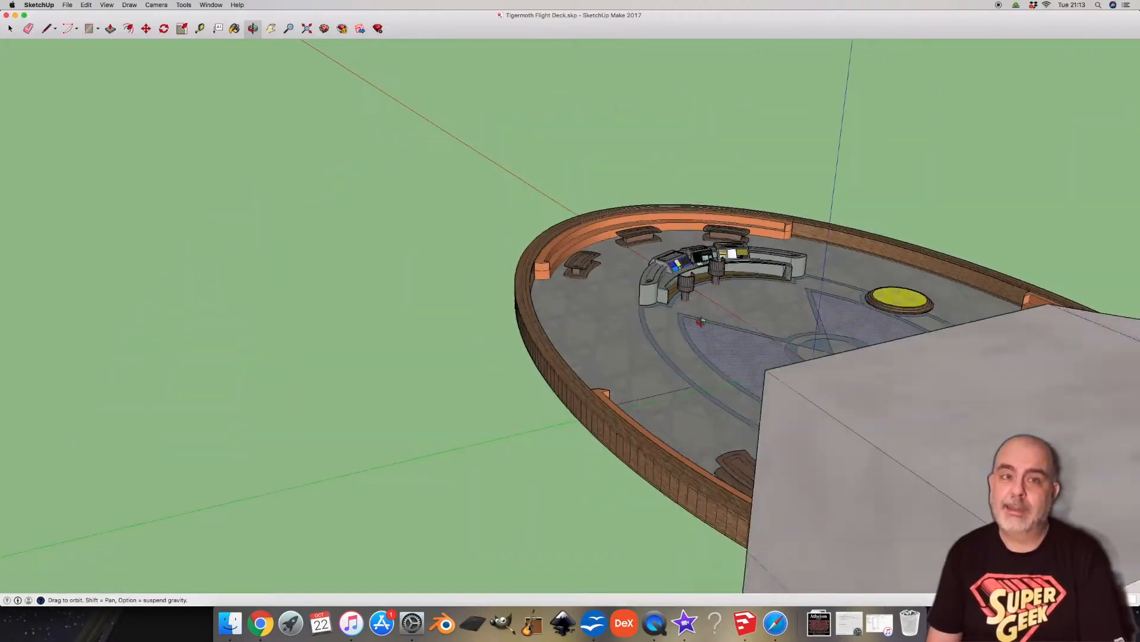
scroll(701, 321, up, 5)
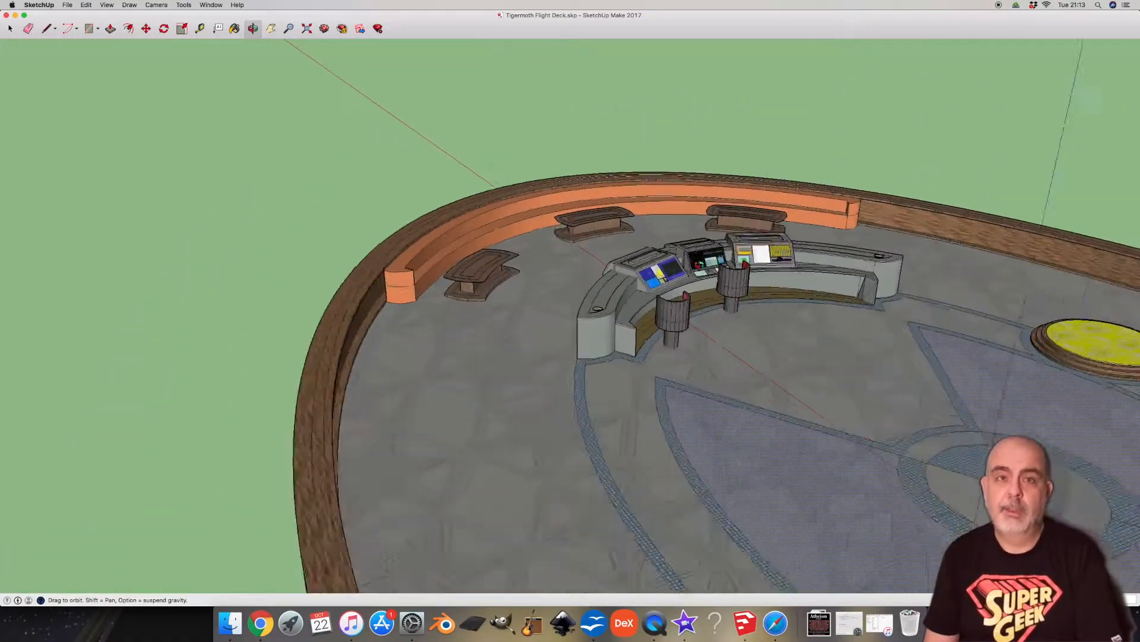
scroll(693, 282, up, 8)
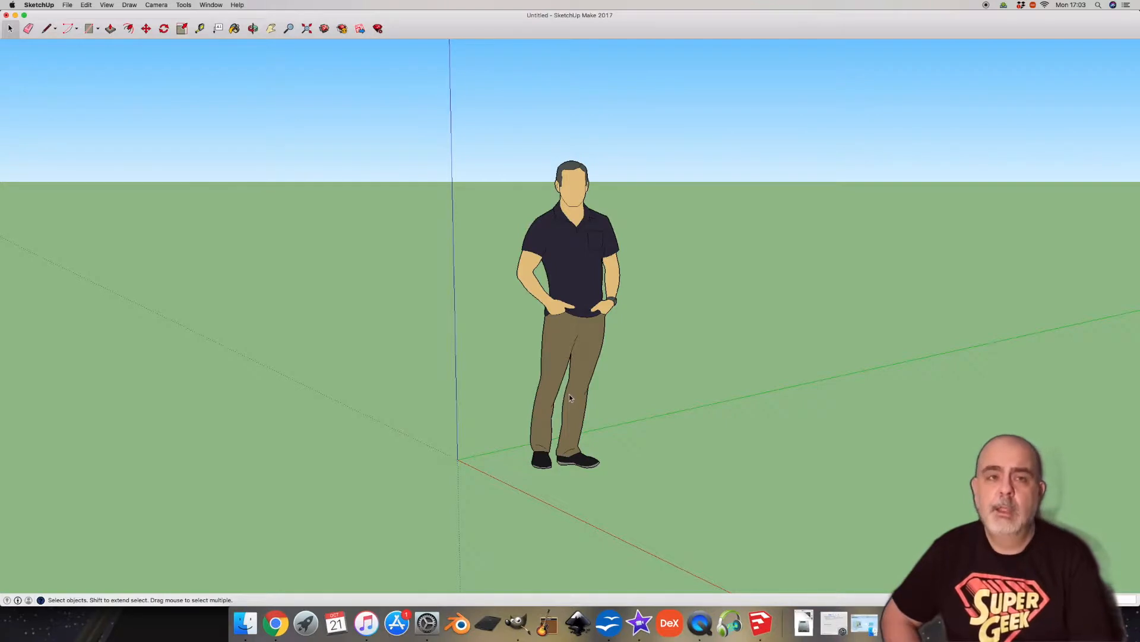
Zoom out from the standing figure in the new model and back in to view it at different distances
scroll(569, 397, down, 5)
scroll(569, 396, down, 2)
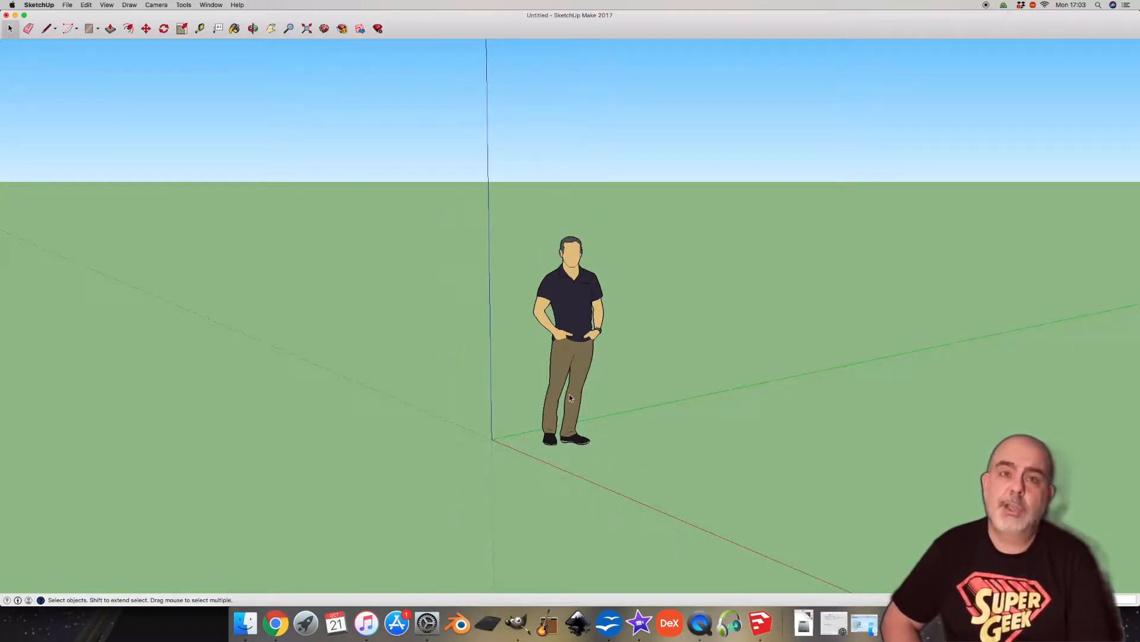
scroll(569, 397, down, 1)
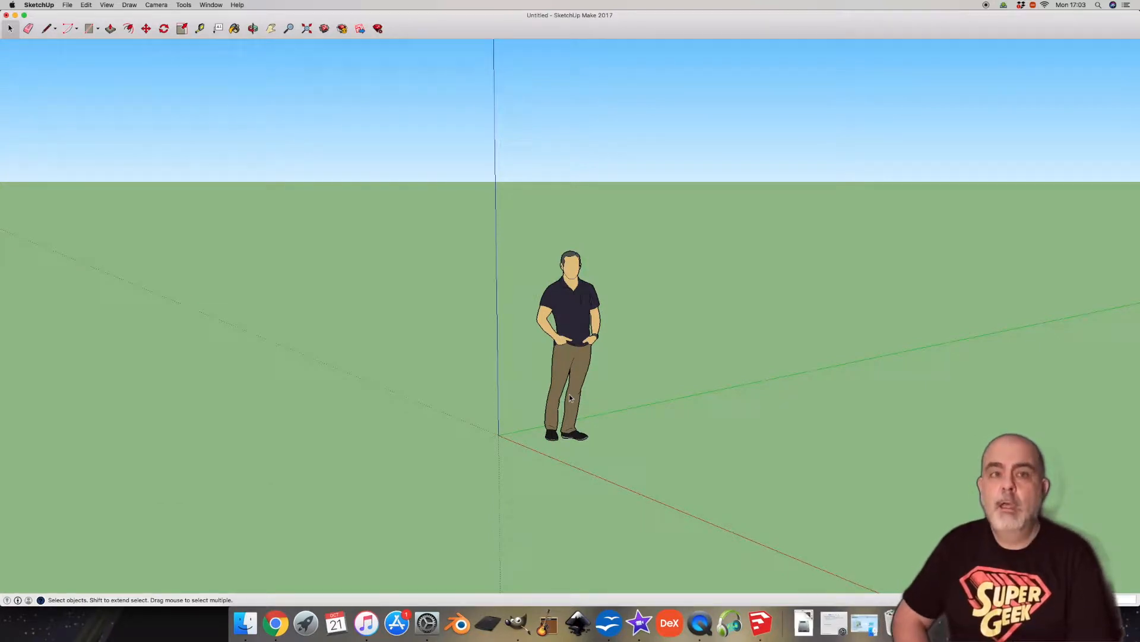
scroll(569, 397, down, 1)
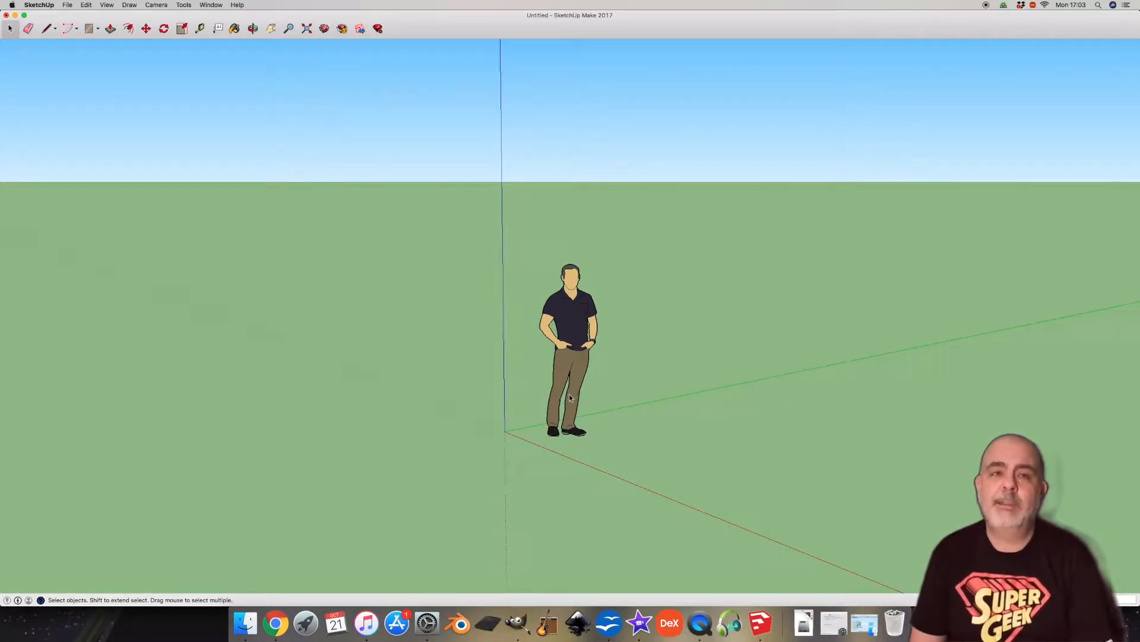
scroll(569, 397, down, 1)
scroll(569, 397, down, 1)
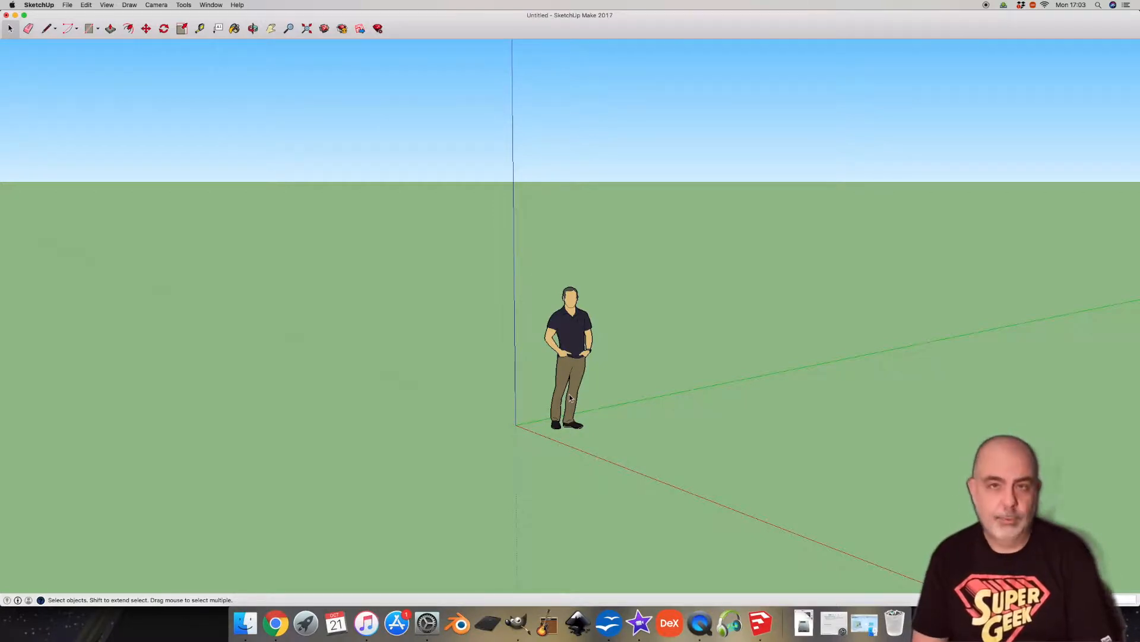
scroll(569, 396, up, 2)
scroll(570, 398, up, 4)
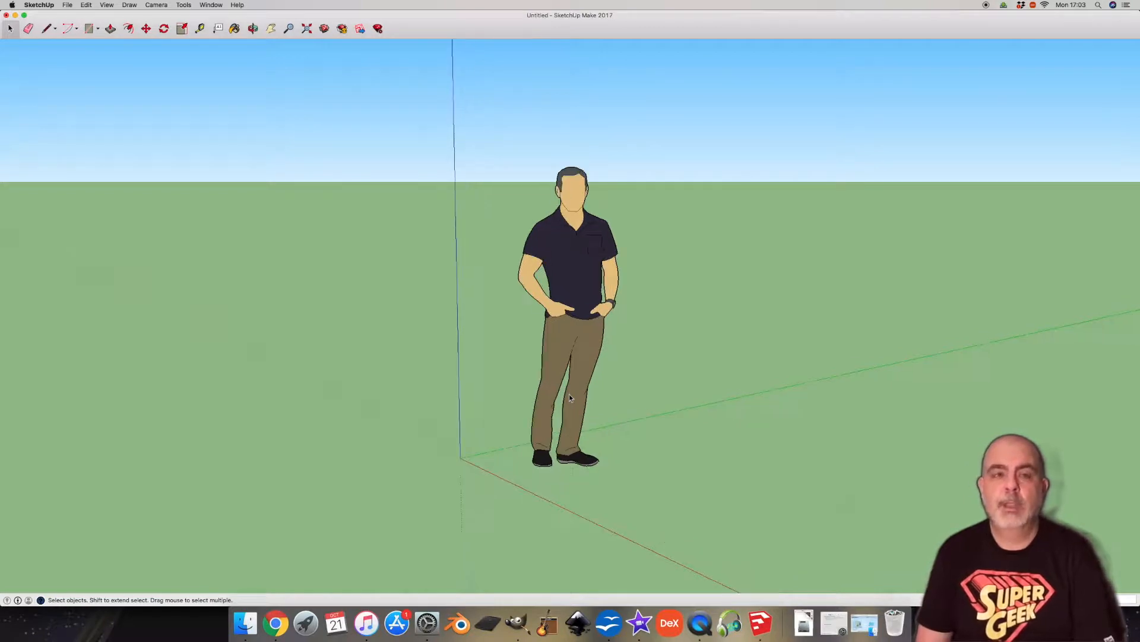
scroll(570, 397, up, 3)
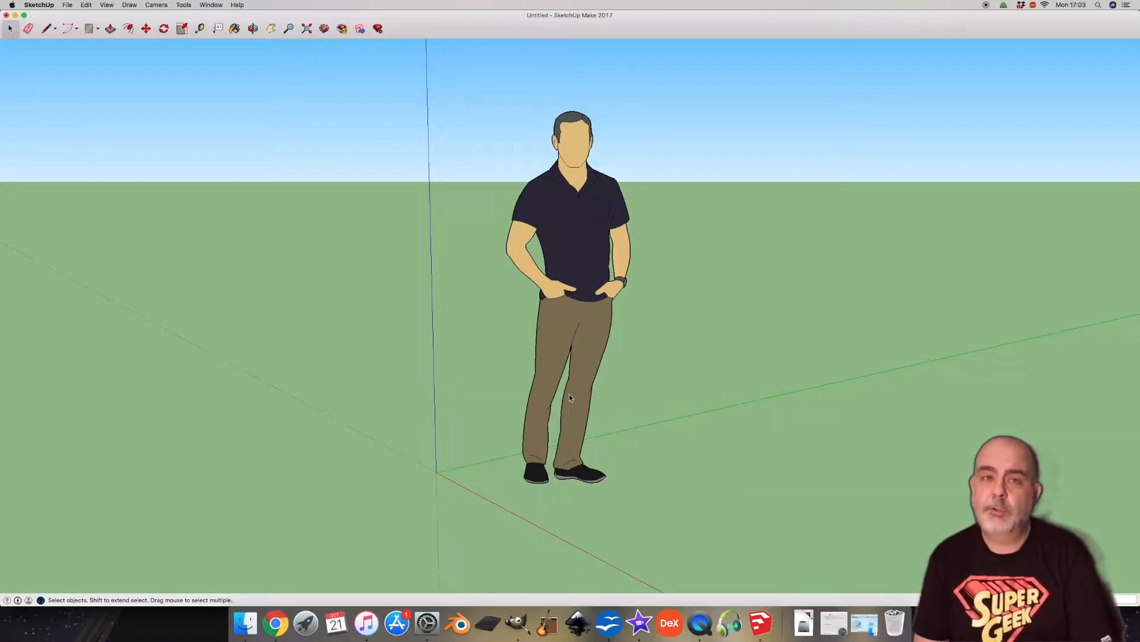
scroll(569, 396, down, 4)
scroll(569, 397, up, 3)
scroll(569, 397, up, 2)
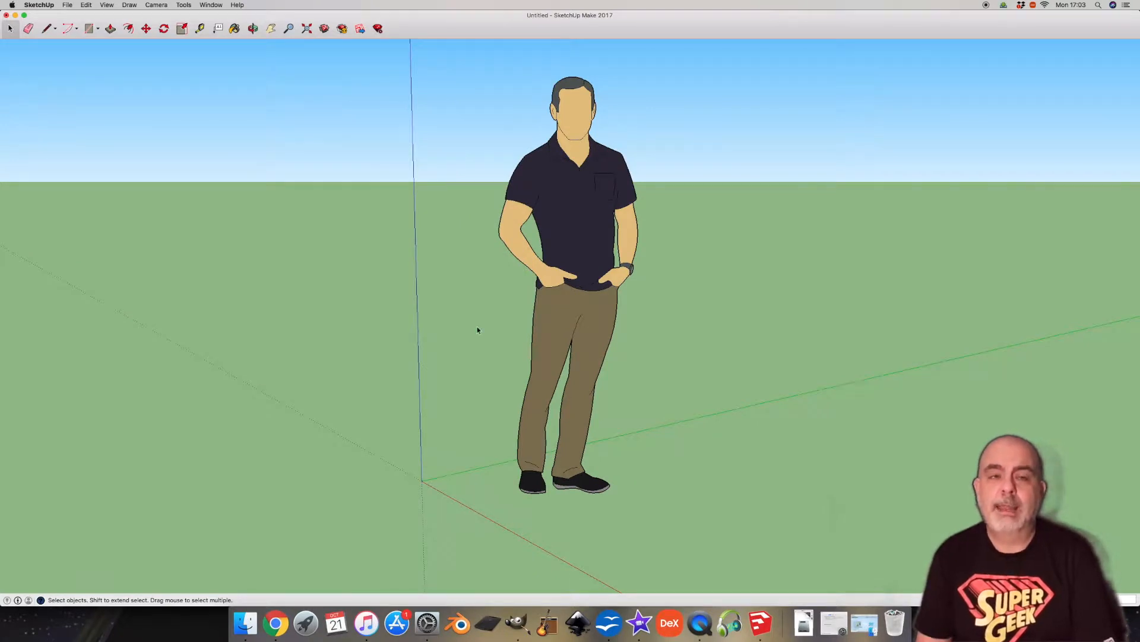
Orbit slightly around the standing figure and pan the view to leave open ground beside it
click(253, 29)
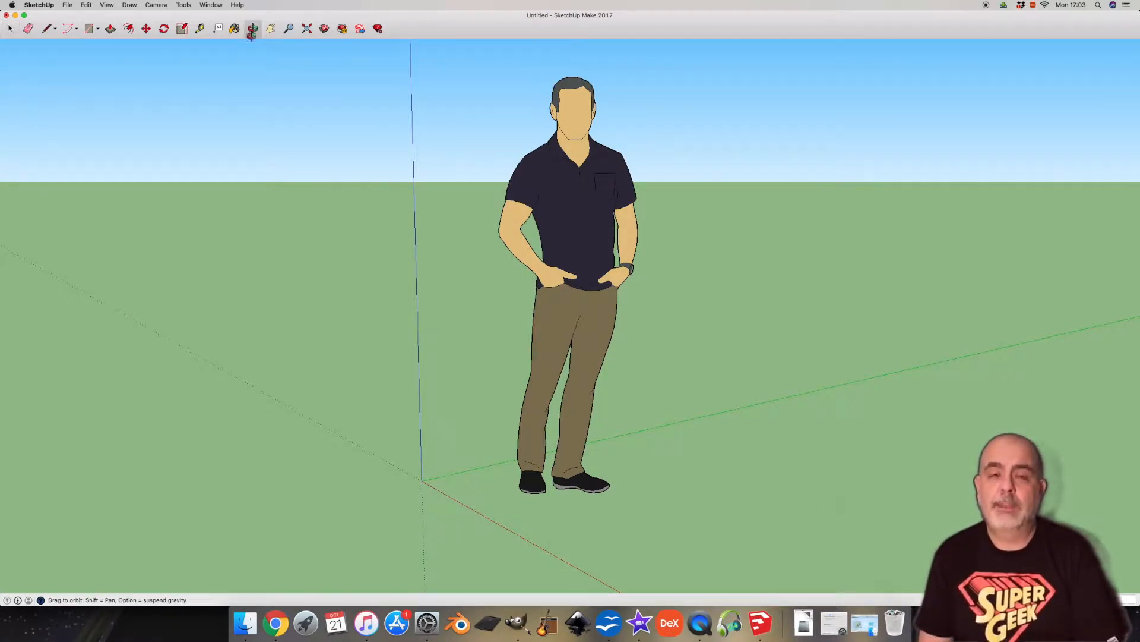
drag(483, 173, 566, 191)
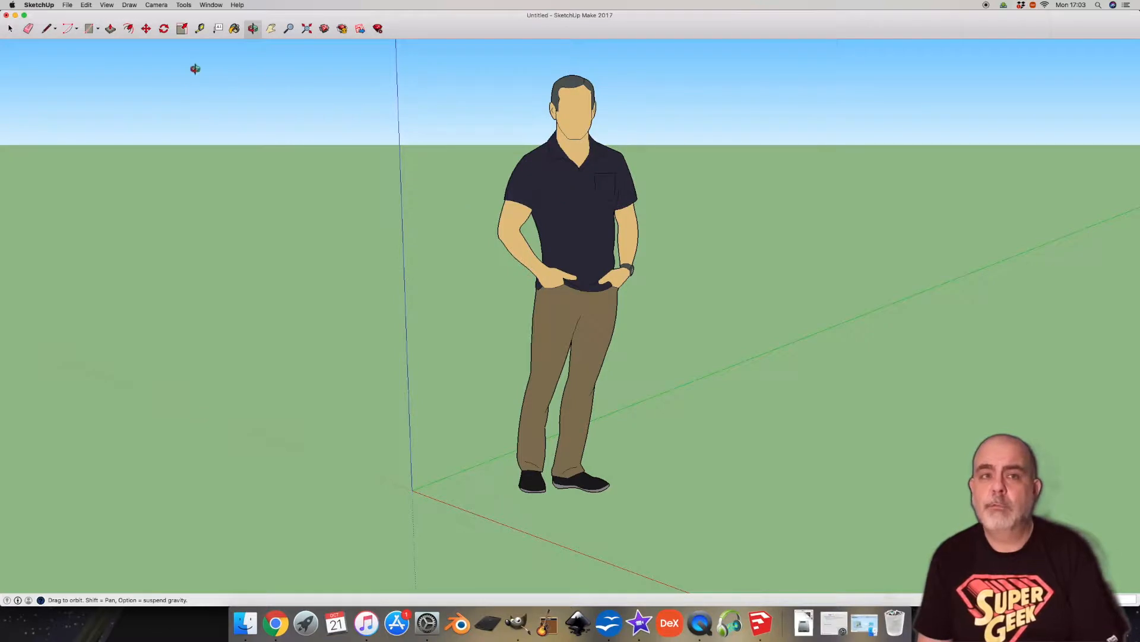
click(270, 28)
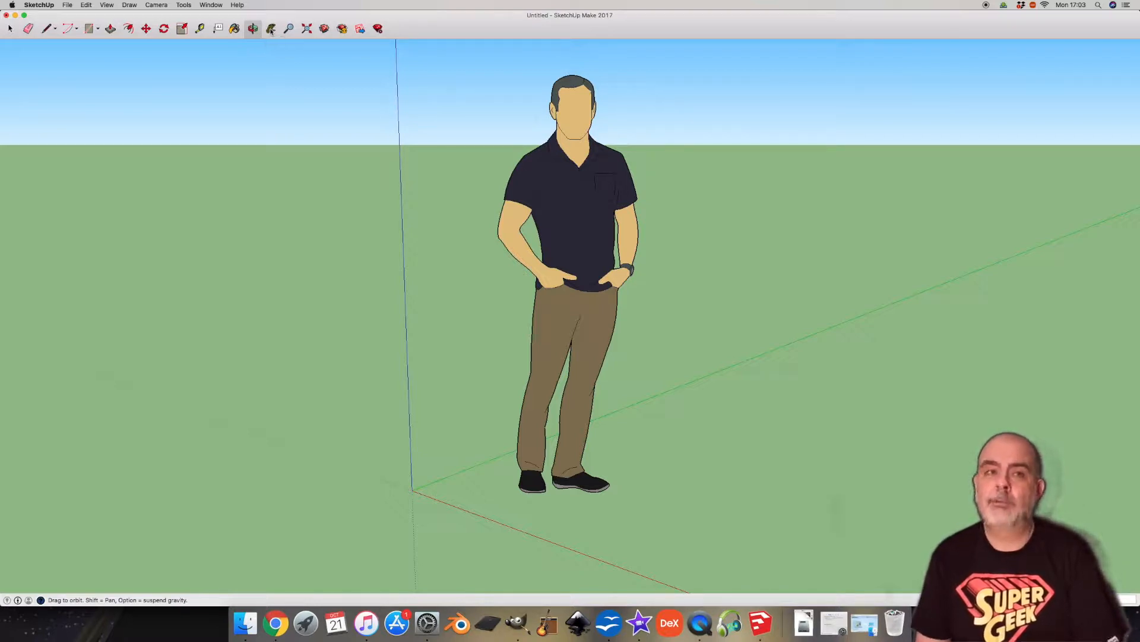
drag(567, 220, 512, 246)
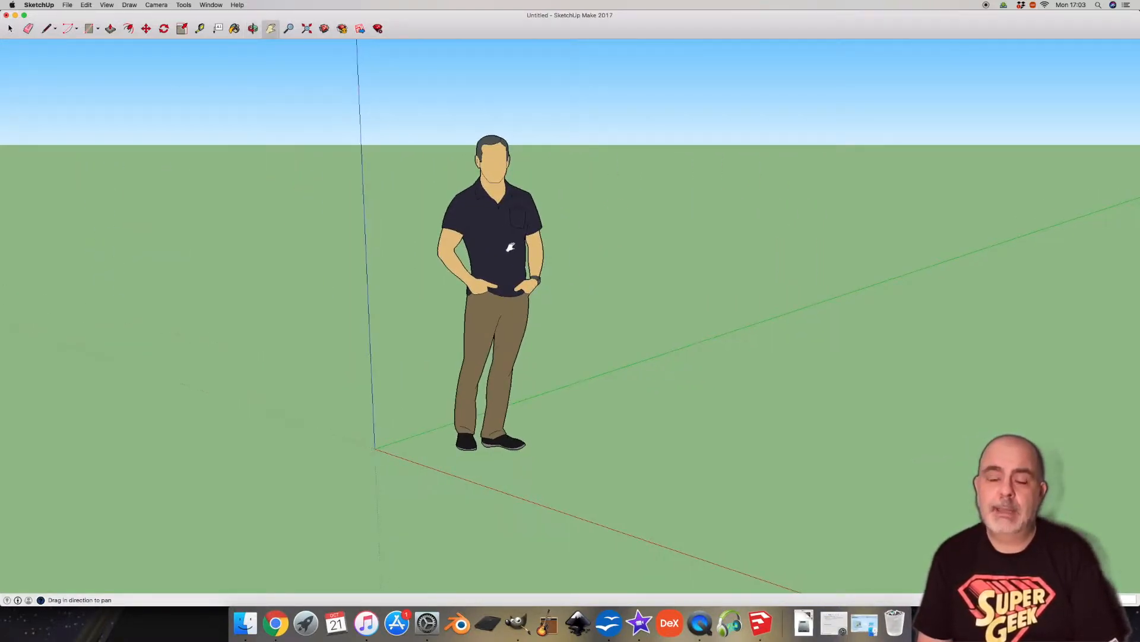
scroll(512, 247, up, 3)
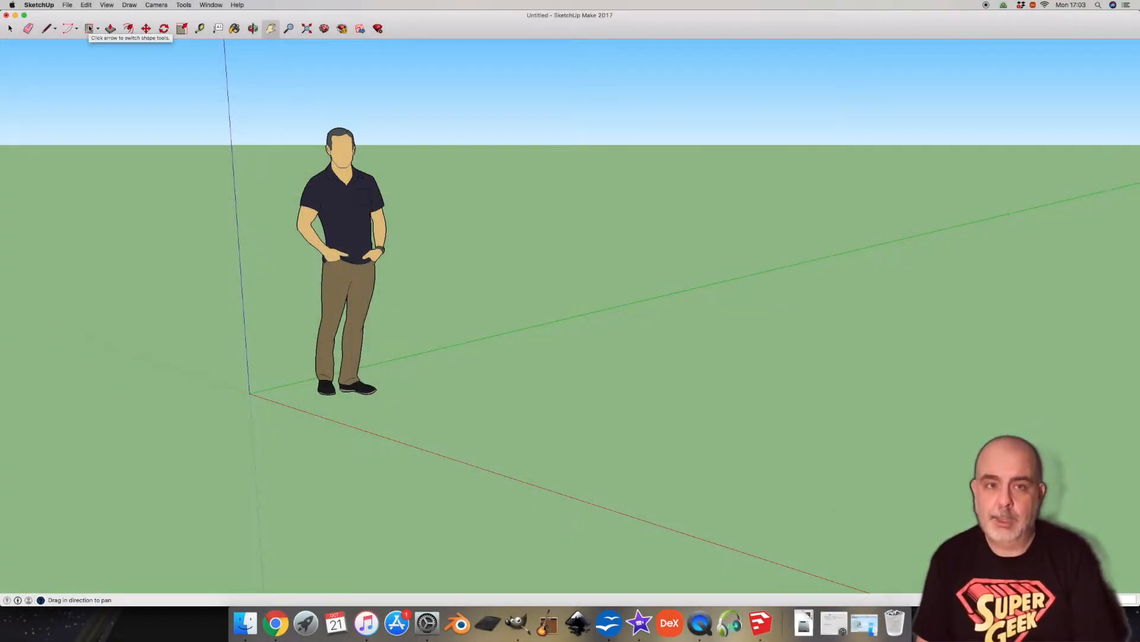
Draw a large rectangle on the ground beside the figure and pull it up into a box nearly as tall as the figure
click(89, 29)
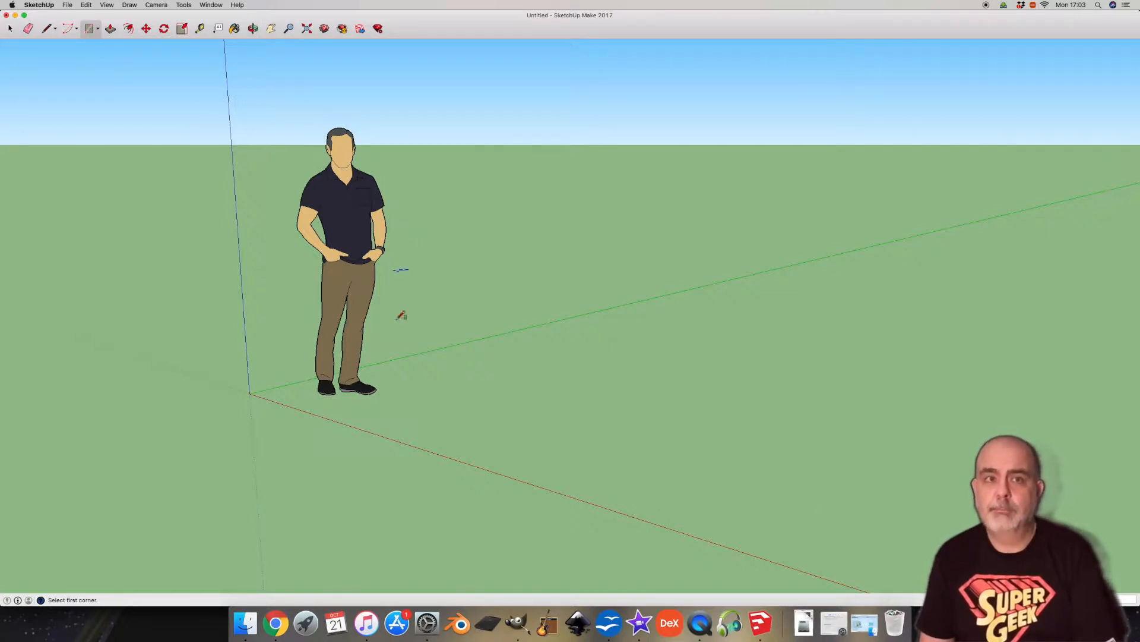
click(425, 444)
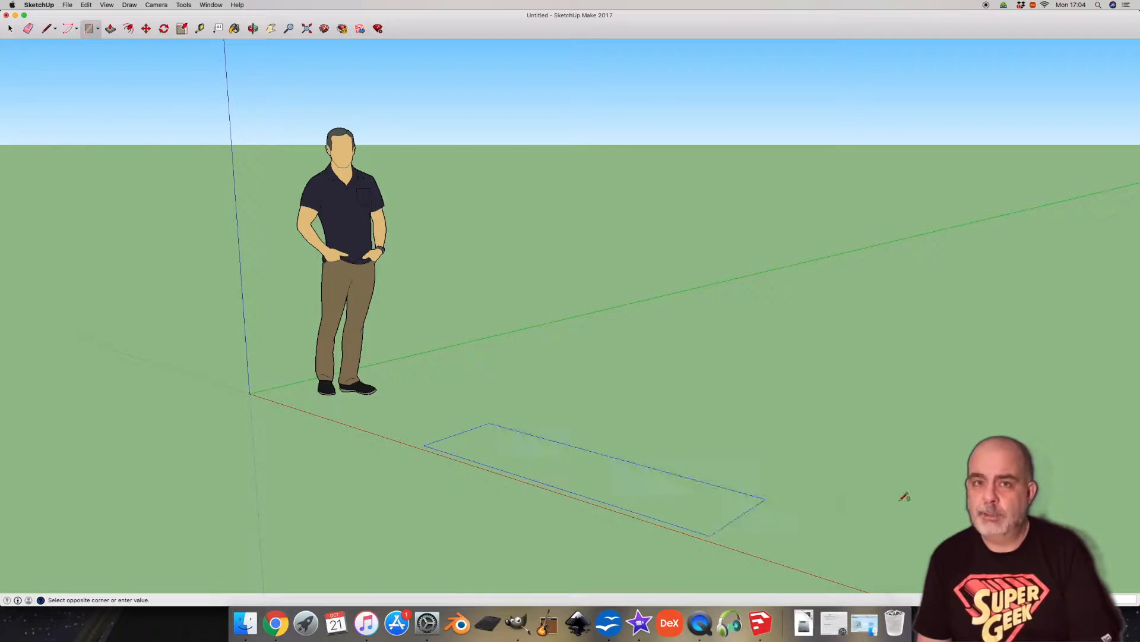
click(1067, 377)
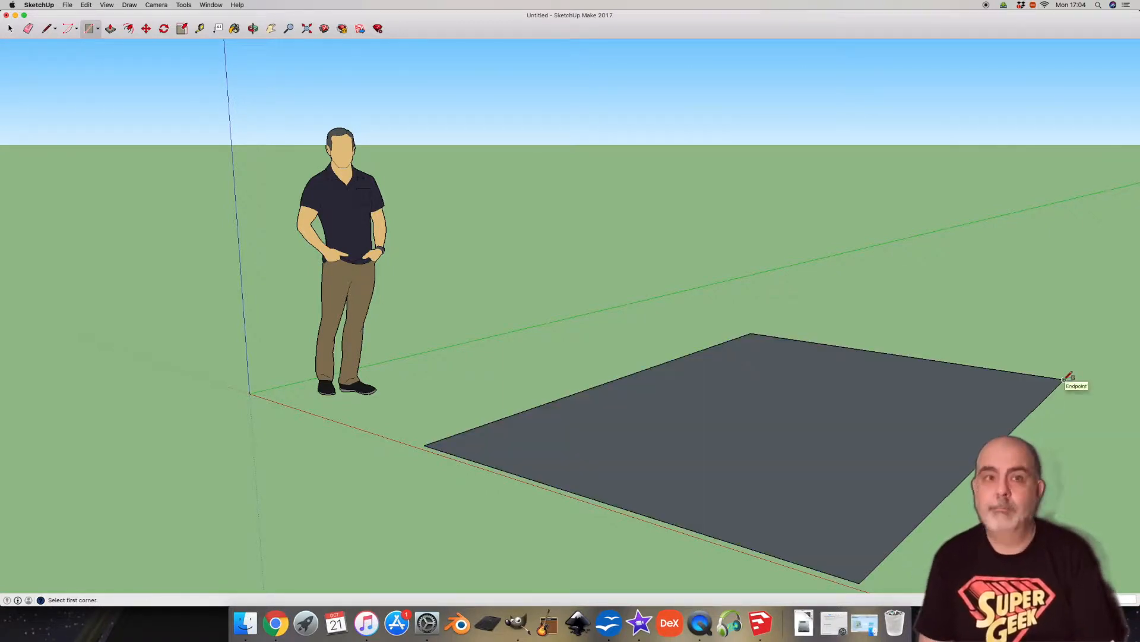
click(111, 28)
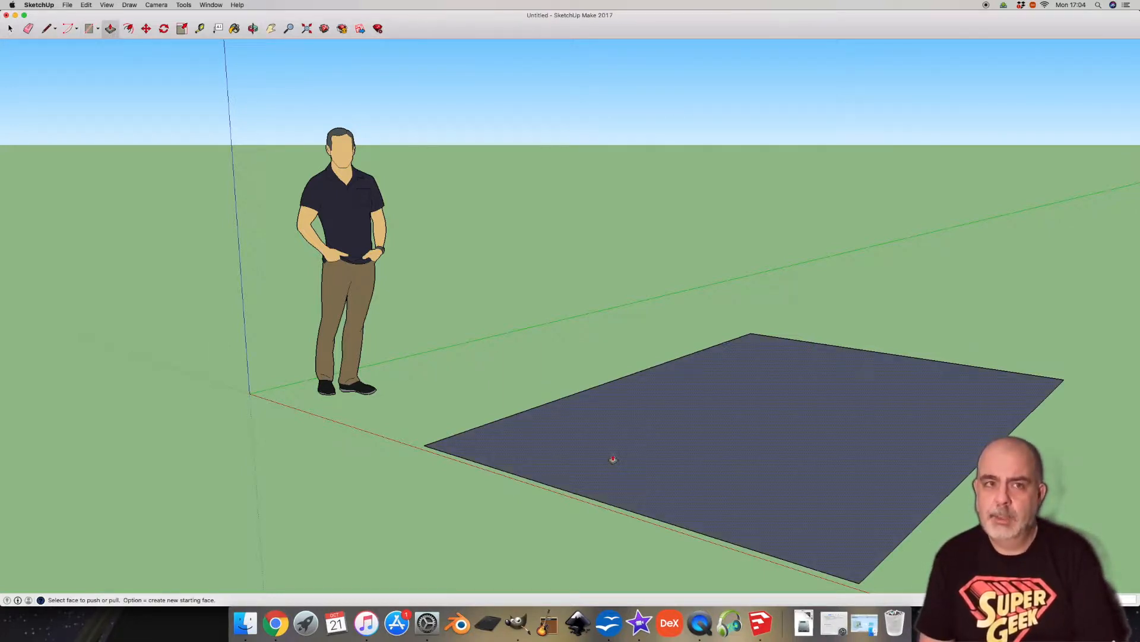
drag(613, 460, 651, 232)
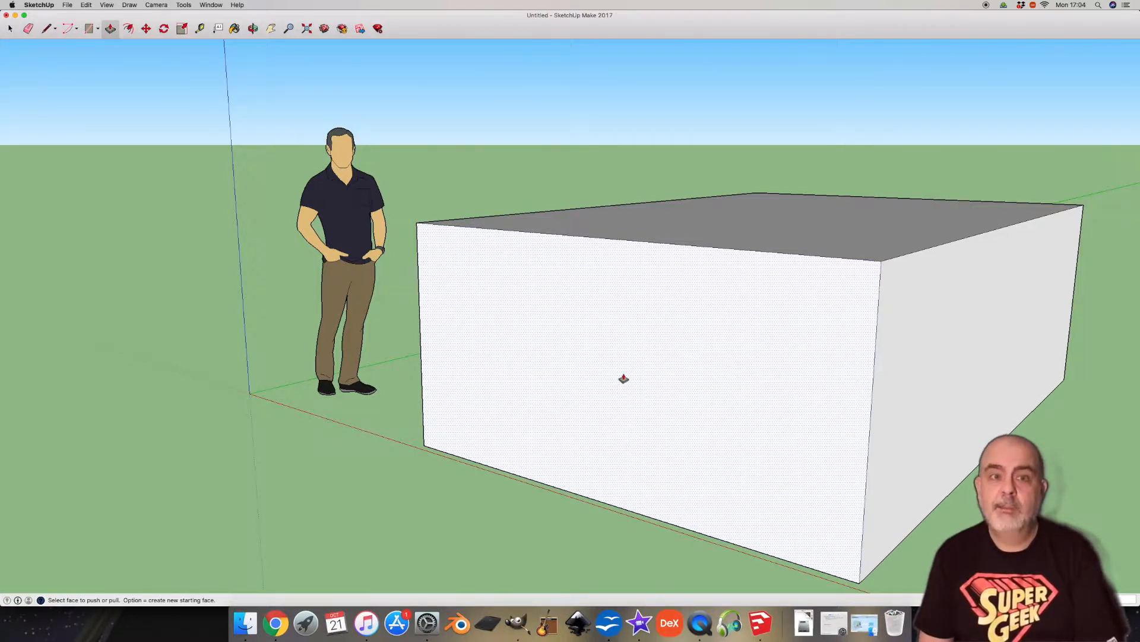
Push and pull the box's top and side faces to reshape it into a wide, thin floor slab
drag(614, 305, 768, 303)
drag(808, 212, 810, 303)
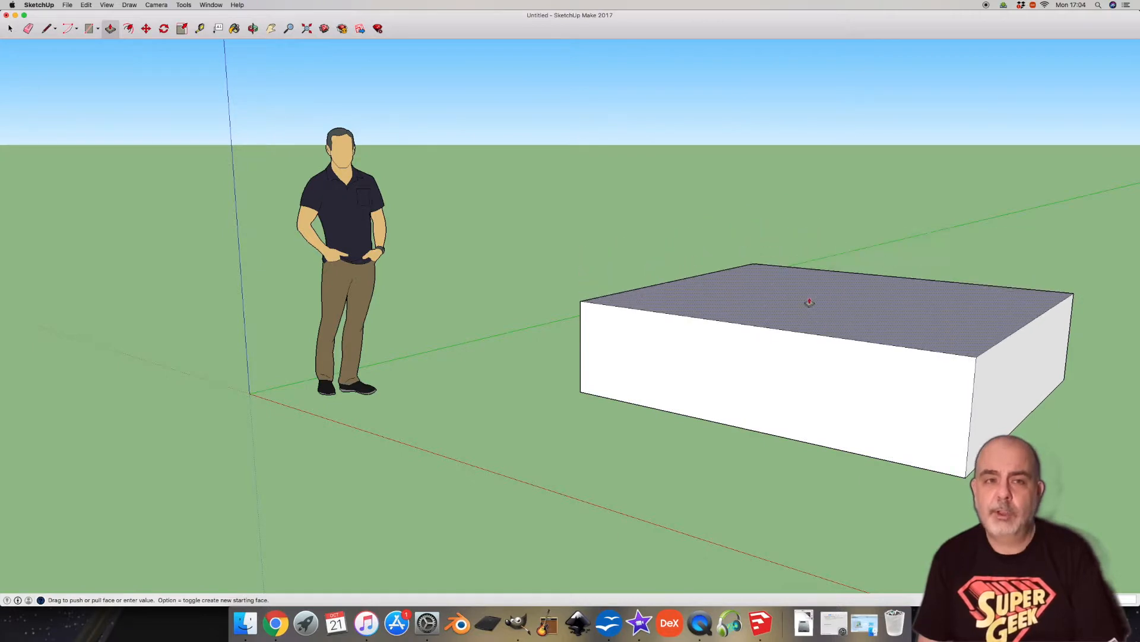
scroll(810, 303, up, 1)
drag(1015, 399, 812, 372)
drag(669, 345, 457, 404)
drag(677, 434, 719, 417)
scroll(460, 375, down, 3)
scroll(590, 382, down, 2)
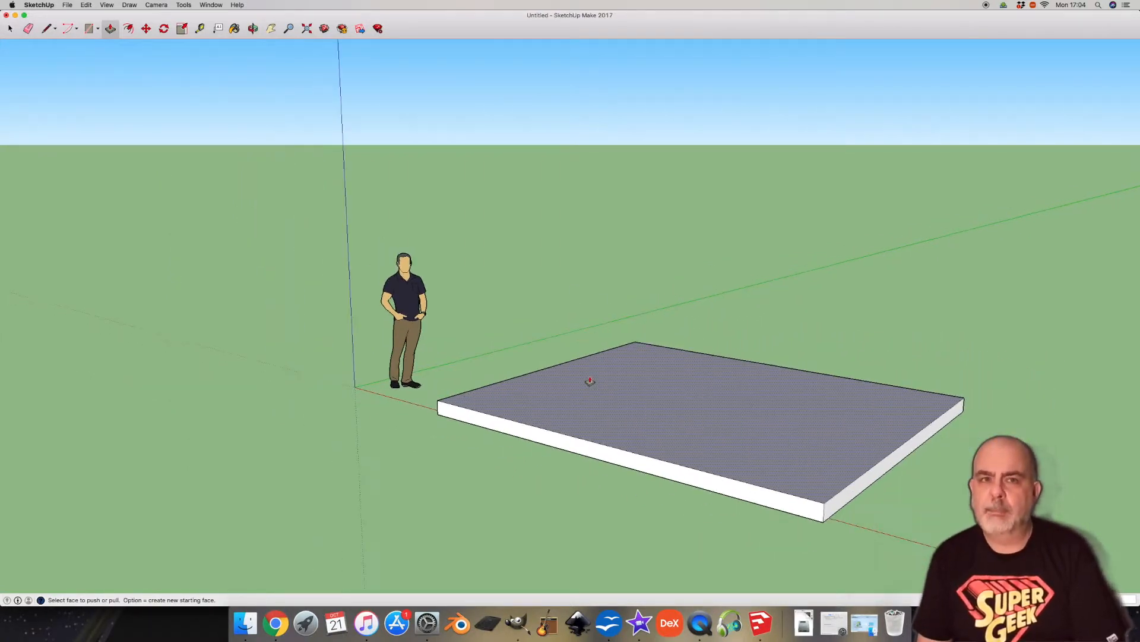
drag(519, 441, 439, 463)
Draw a rectangle on the slab leaving a narrow L-shaped strip along the two rear edges, and pull that strip up into walls
scroll(643, 366, down, 1)
key(r)
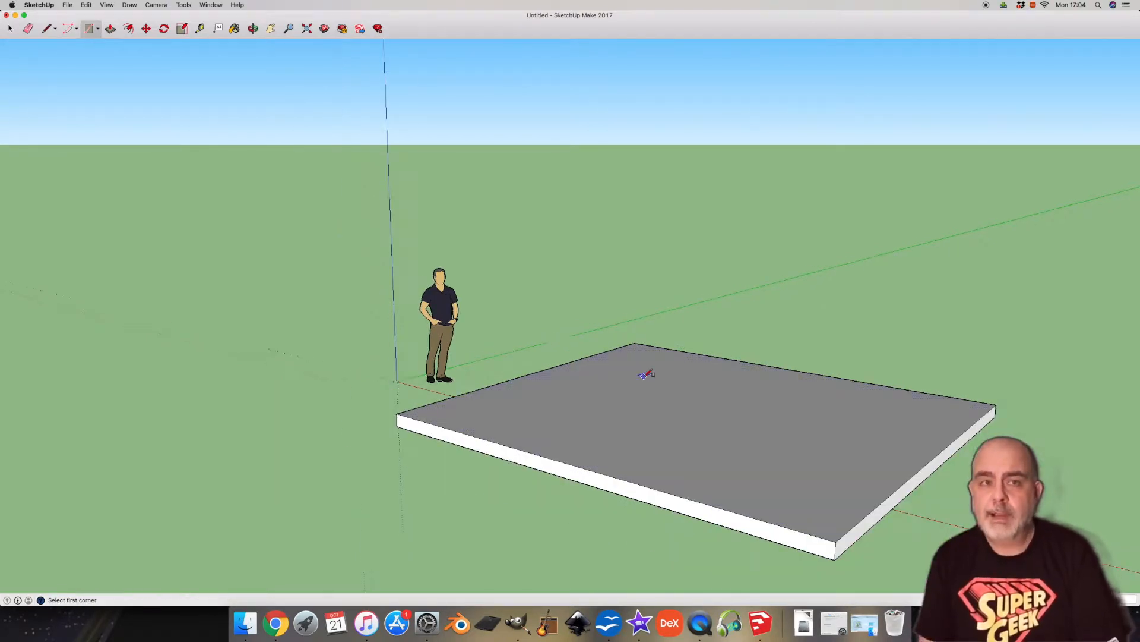
click(836, 541)
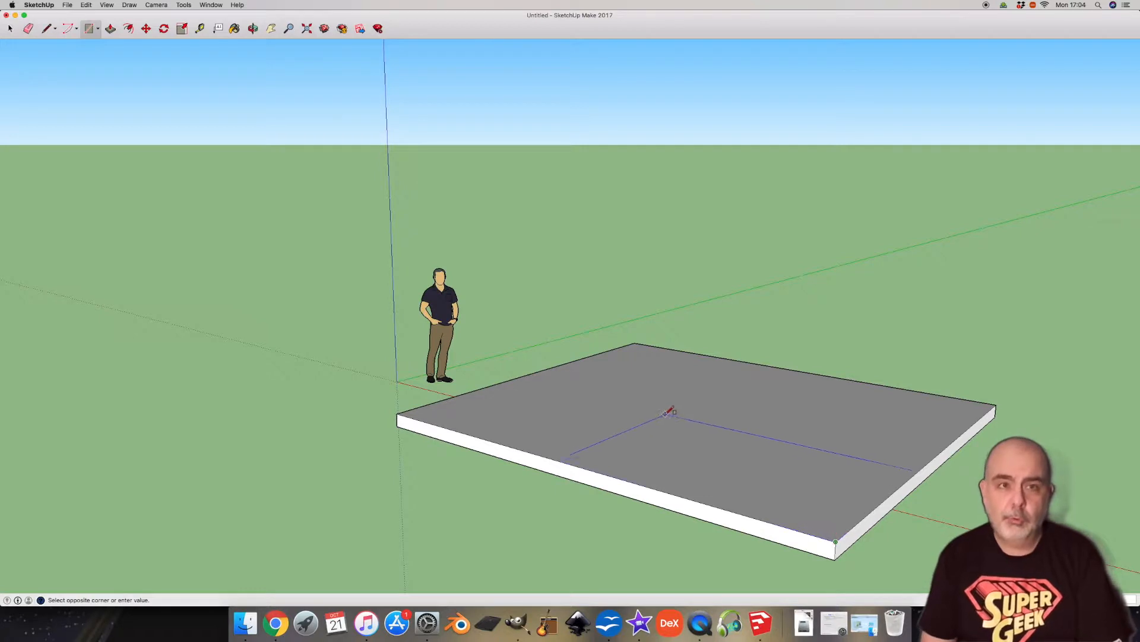
click(646, 350)
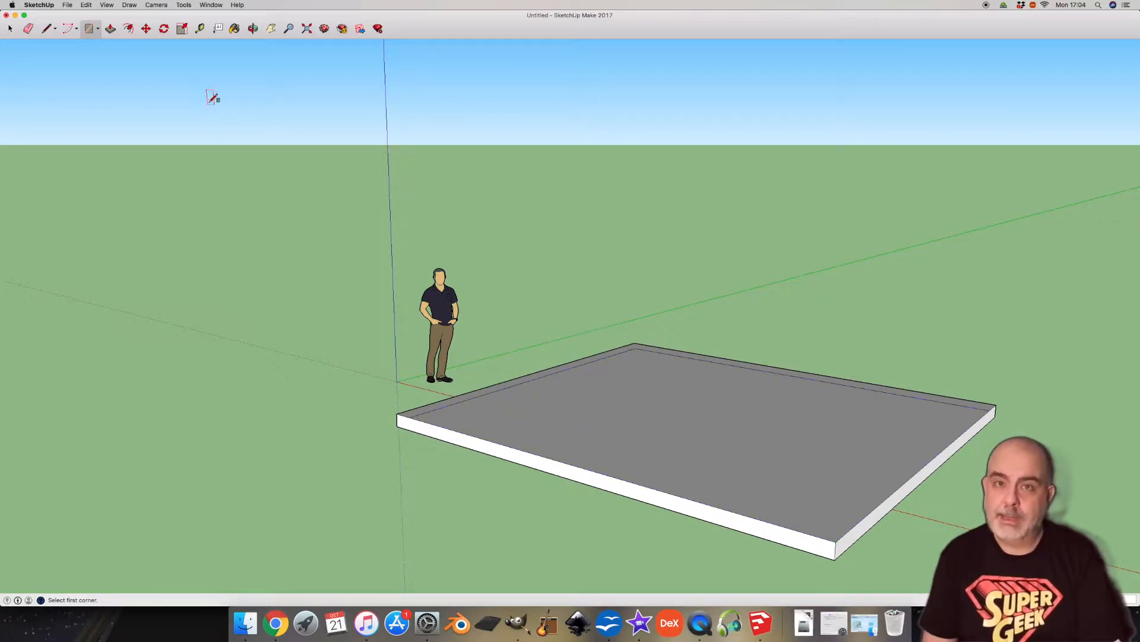
click(110, 30)
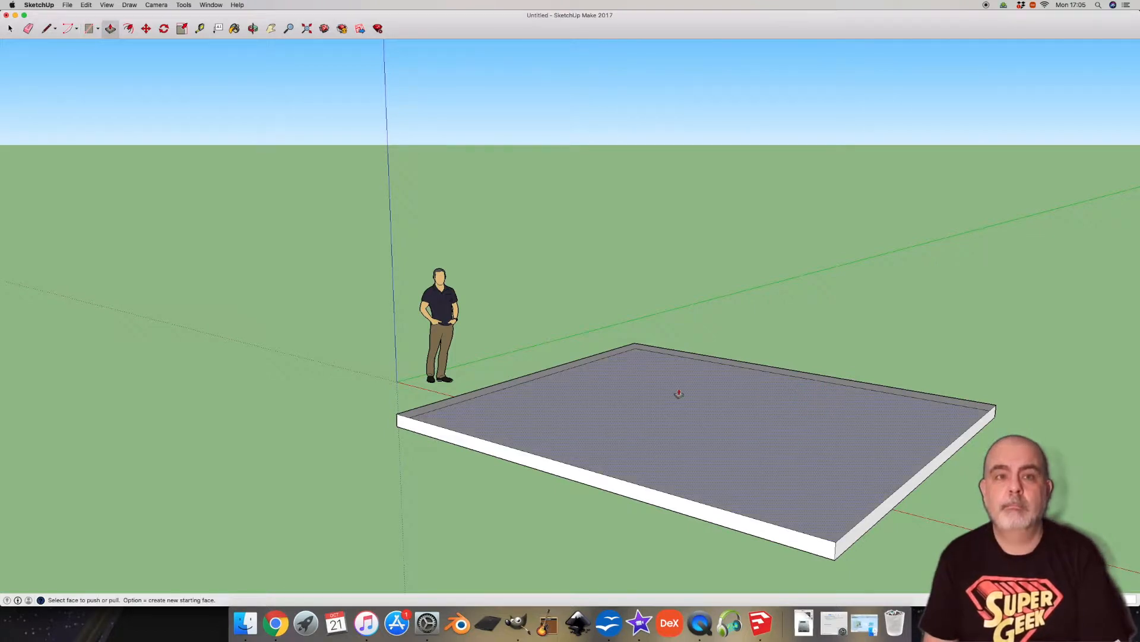
drag(631, 349, 637, 151)
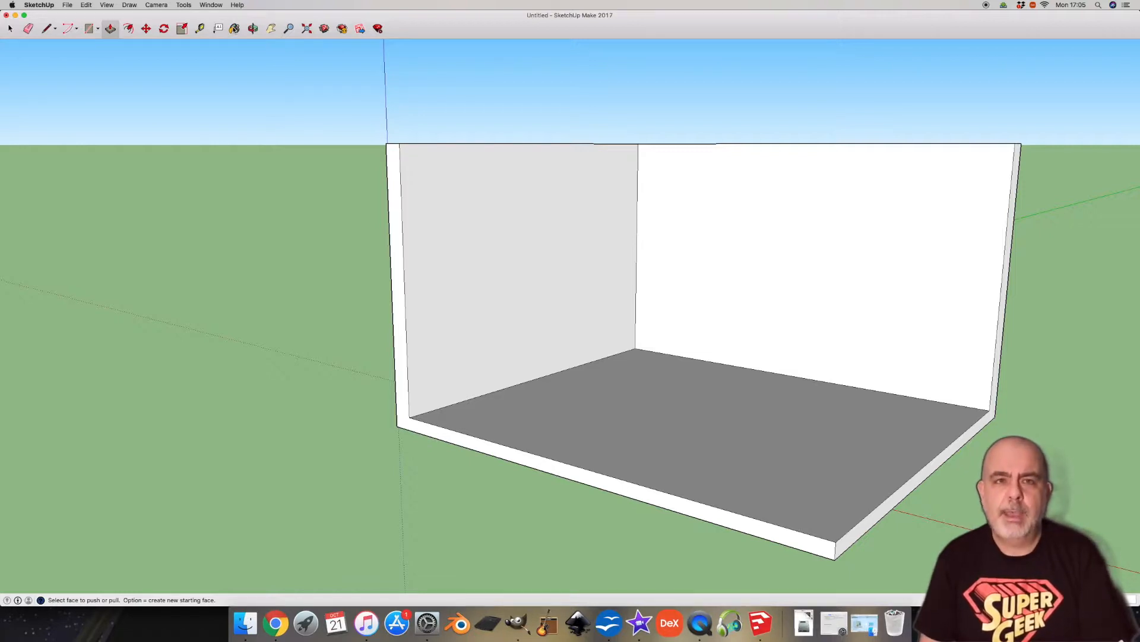
Paint the shaded side wall orange, the back wall green and the floor dark blue using the Paint Bucket
click(234, 29)
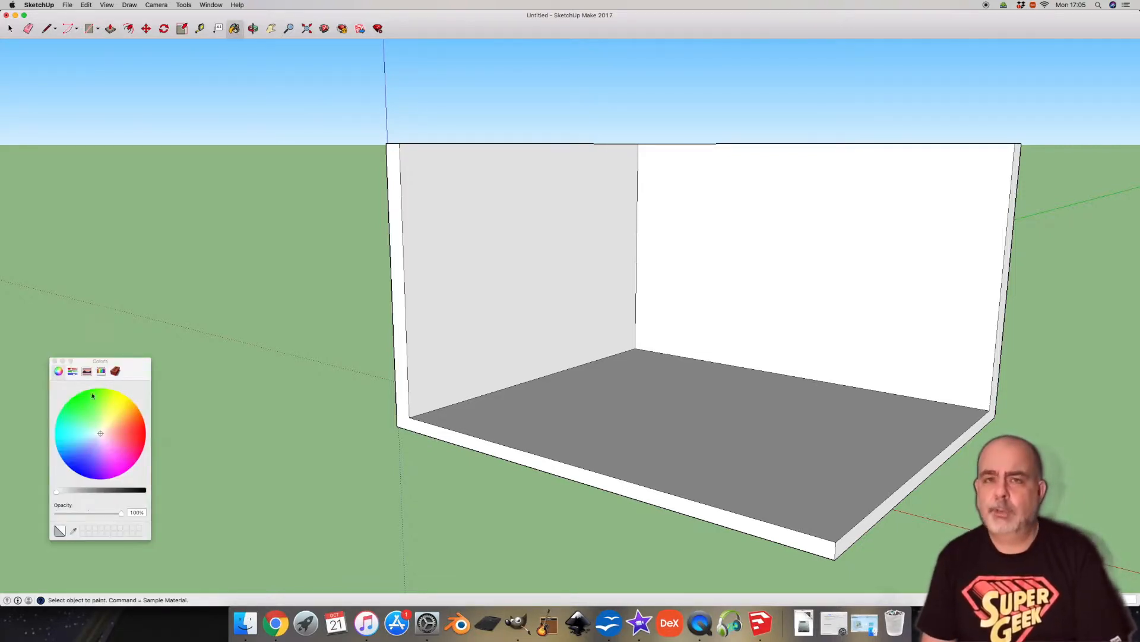
click(107, 424)
drag(109, 424, 123, 428)
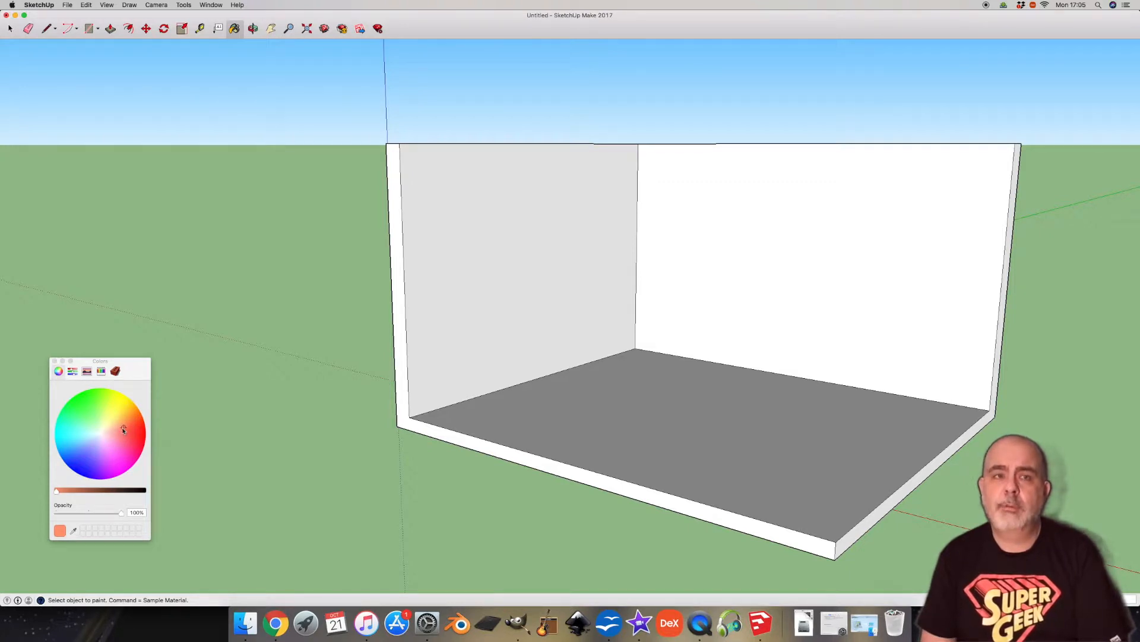
click(453, 316)
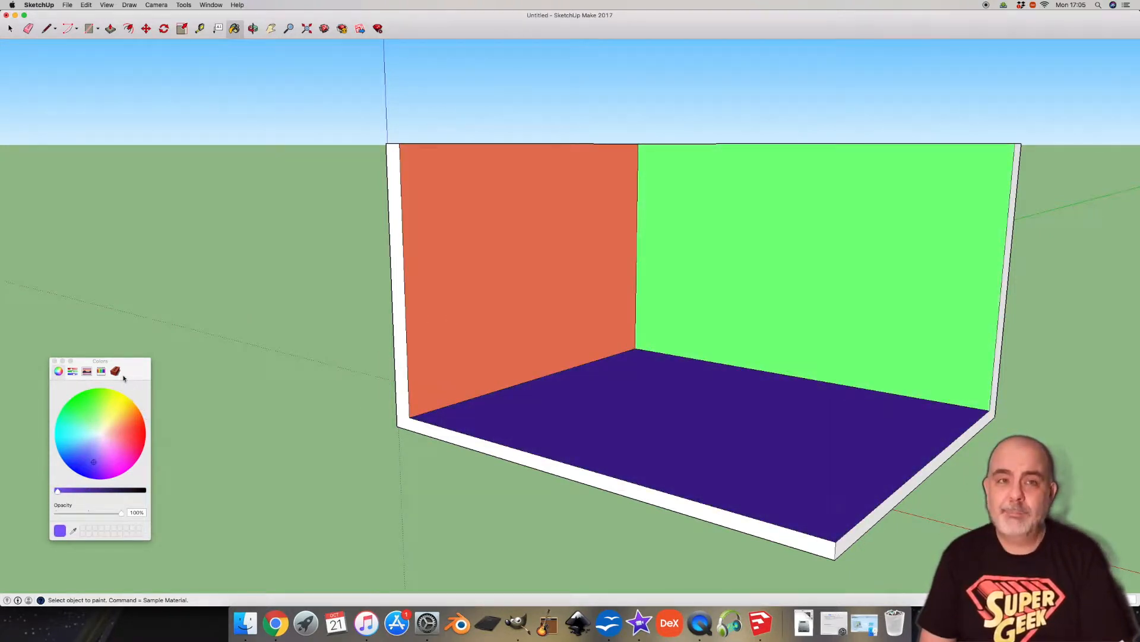
Paint the floor with the grey marble texture from the Tile materials
click(116, 371)
click(146, 389)
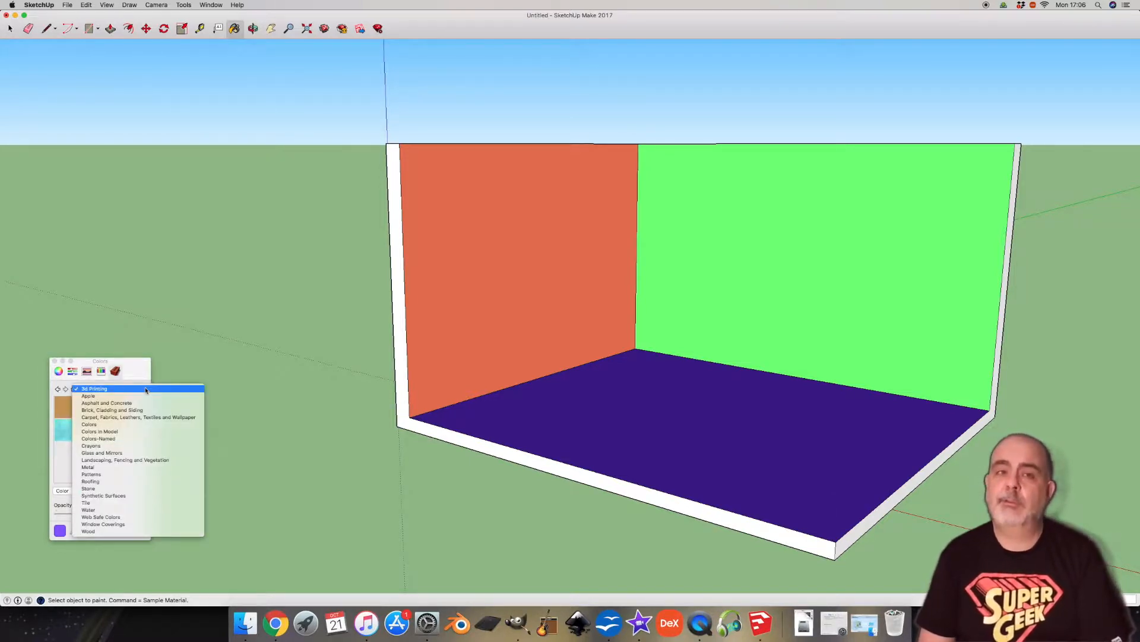
click(124, 503)
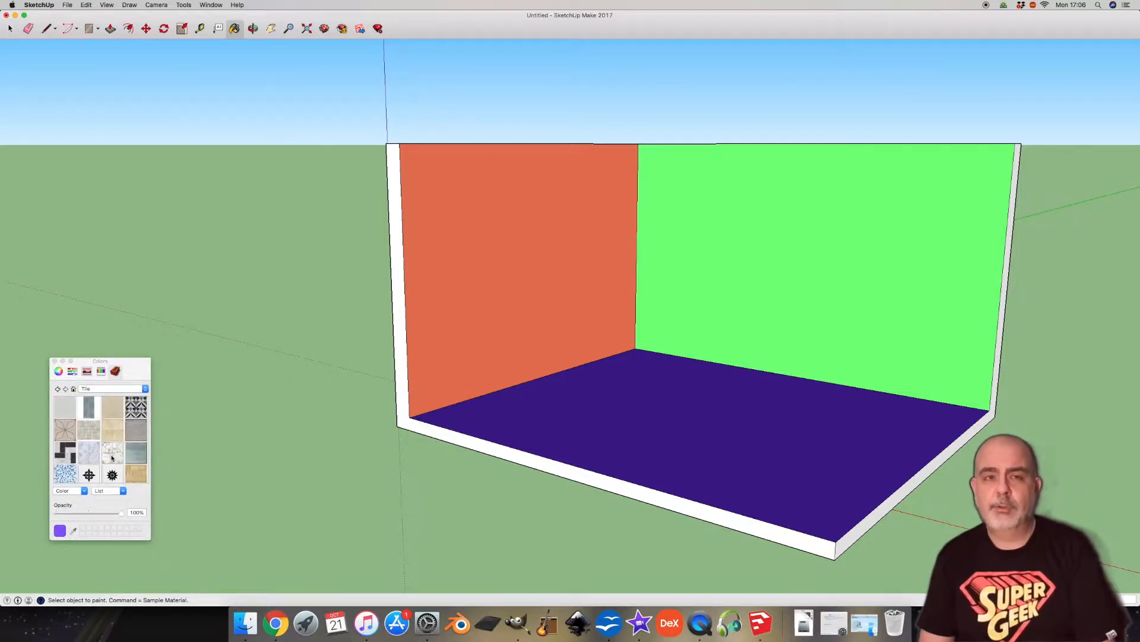
click(111, 456)
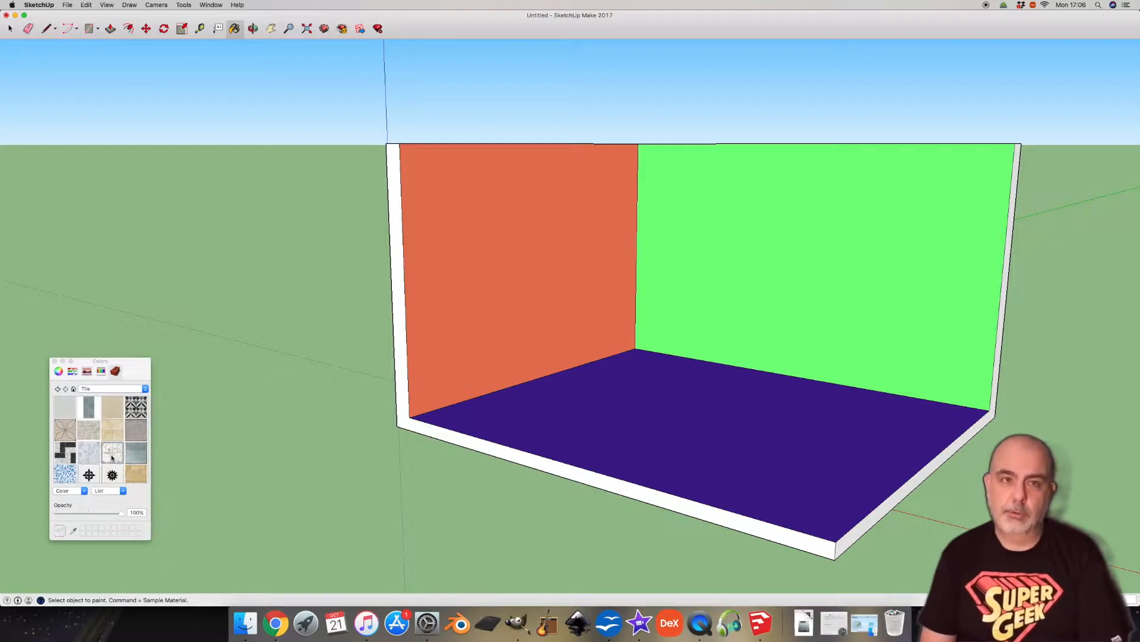
click(713, 426)
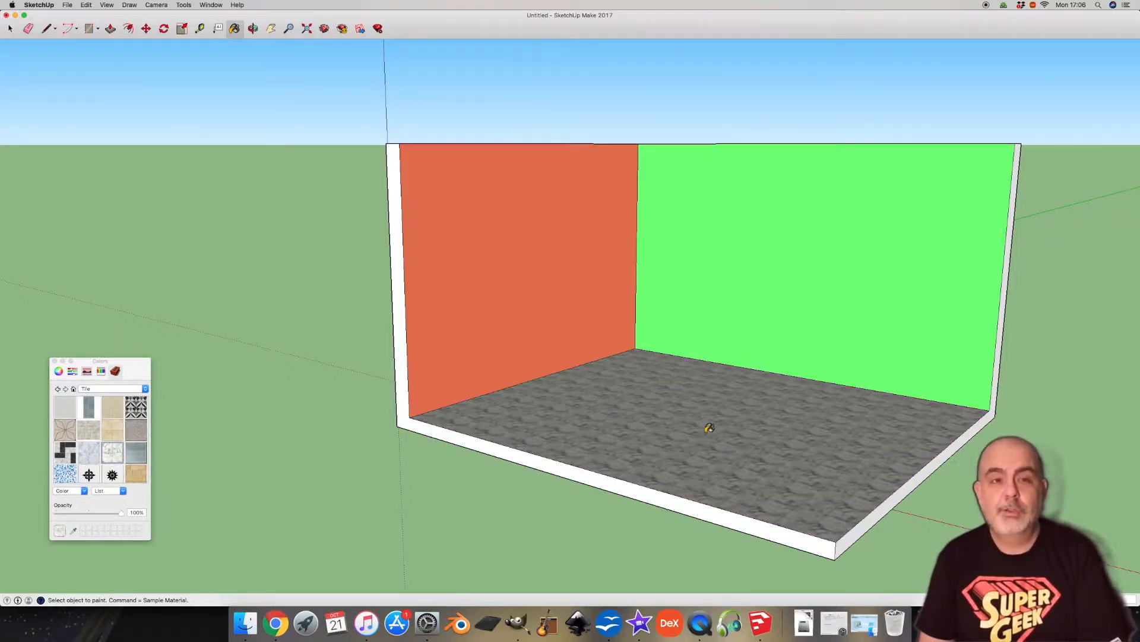
Paint one wall with the green star-patterned tile and the other wall with the blue hexagon mosaic tile
scroll(704, 418, up, 5)
middle_drag(173, 303, 156, 410)
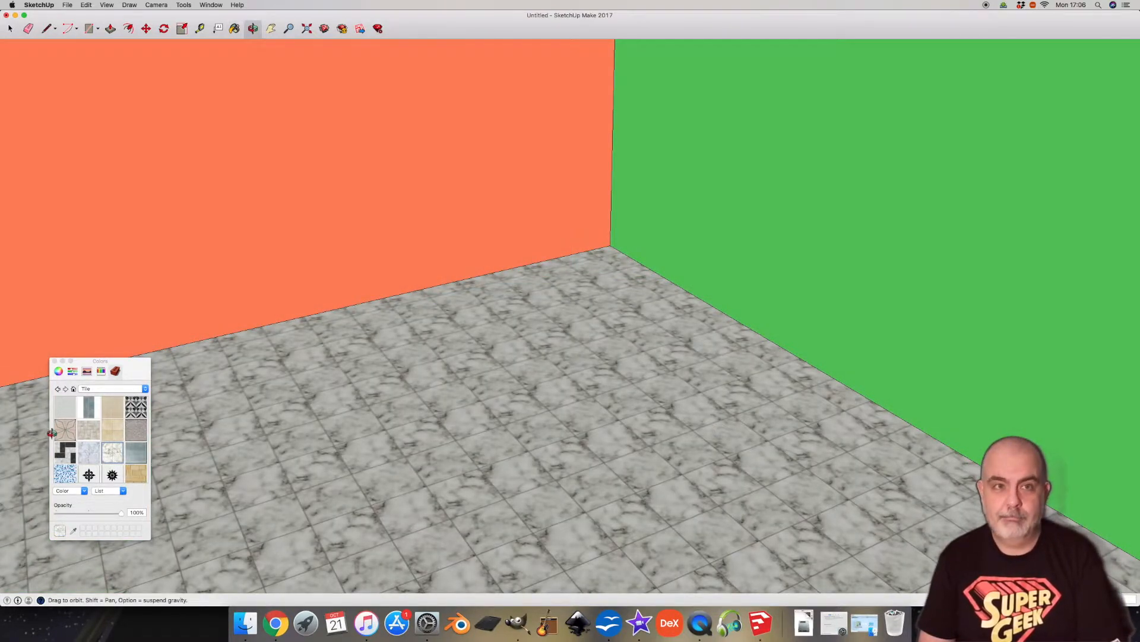
click(375, 226)
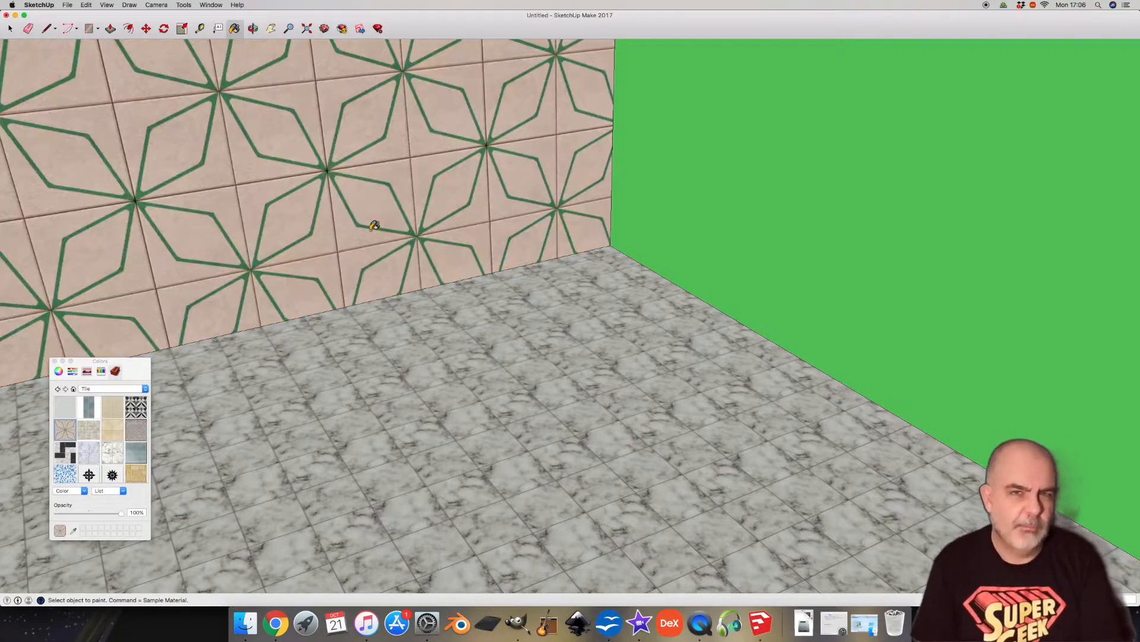
scroll(373, 226, down, 5)
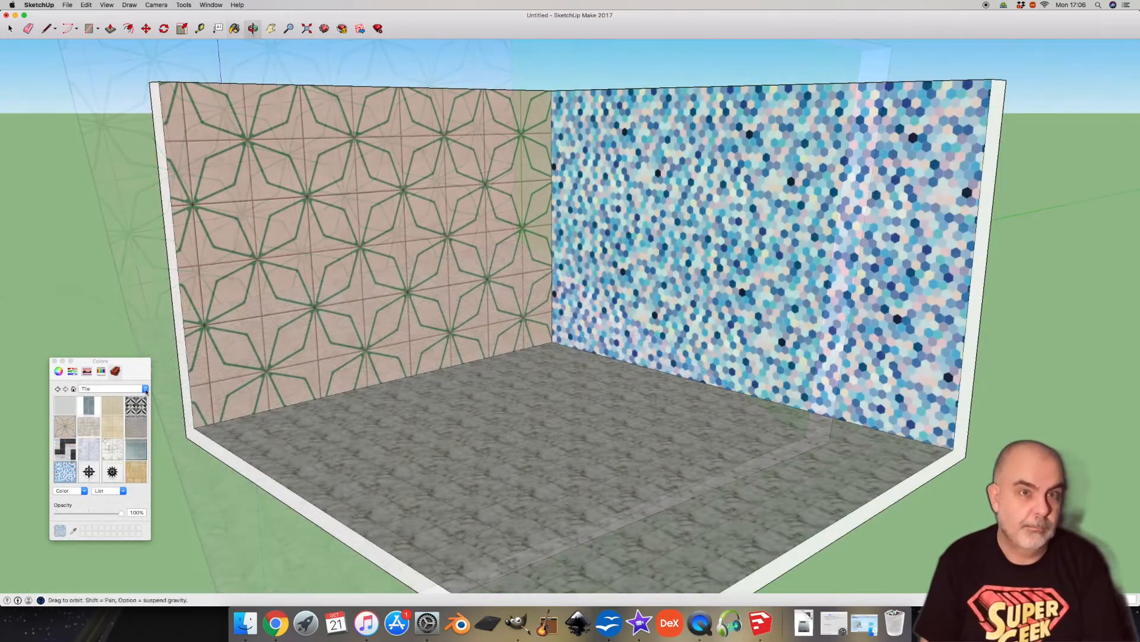
Repaint the floor with a blue-grey texture and both walls with a light grey texture from the Metal materials
click(146, 389)
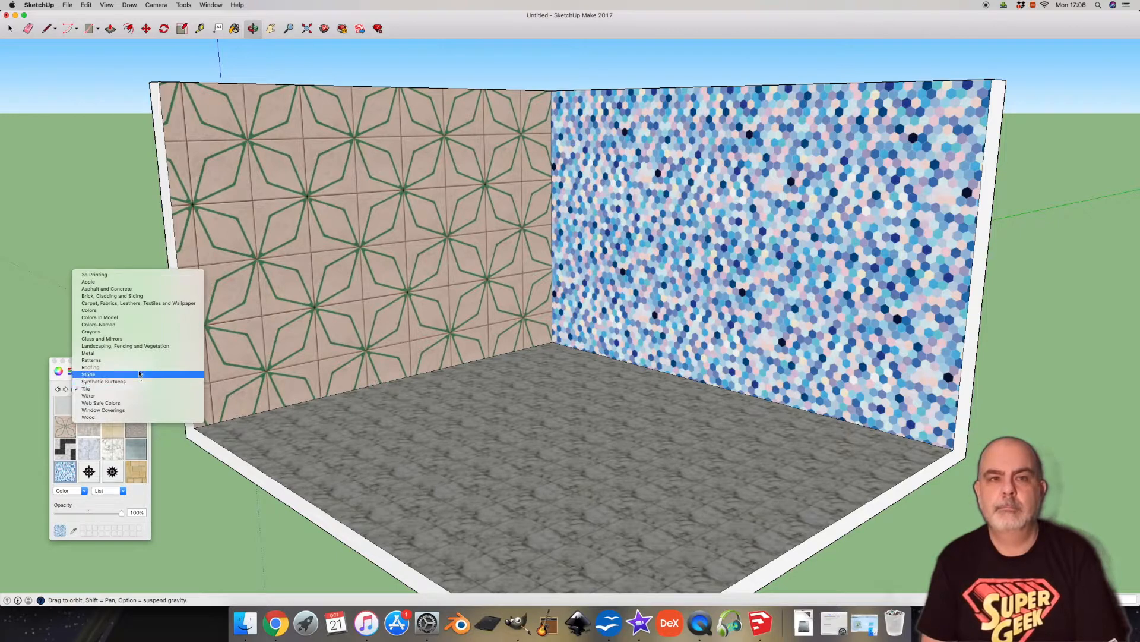
click(144, 353)
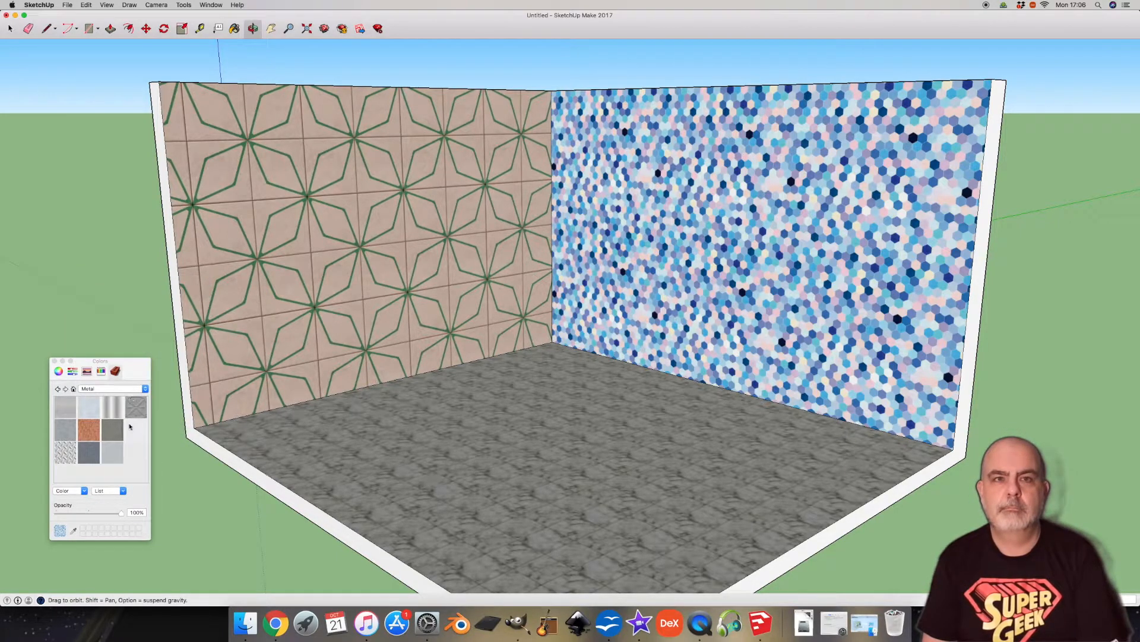
click(90, 411)
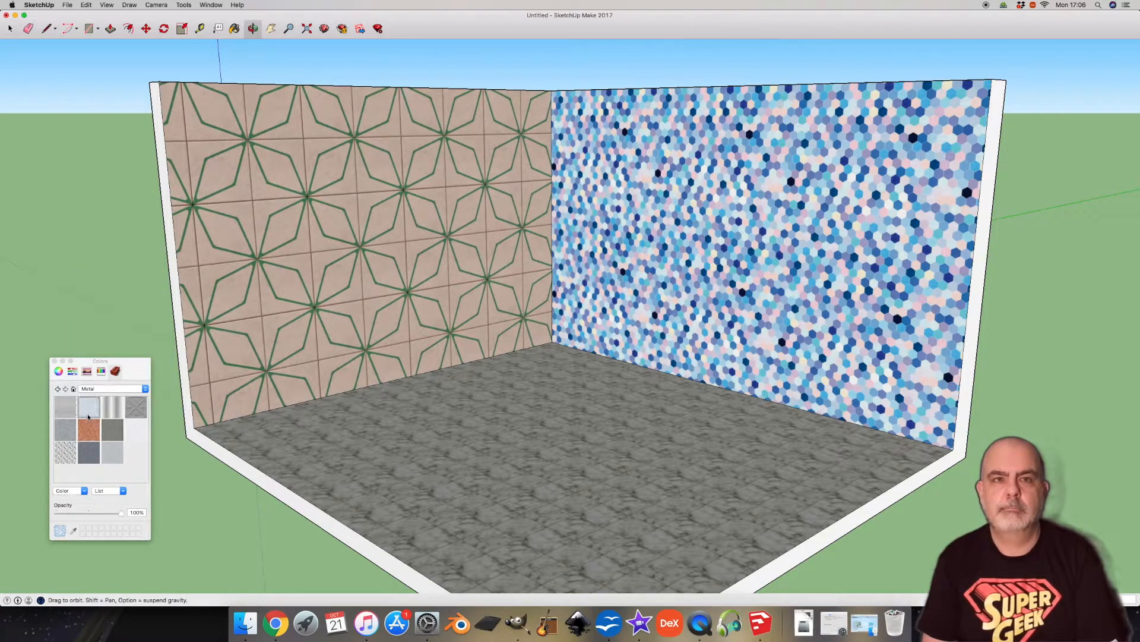
click(377, 449)
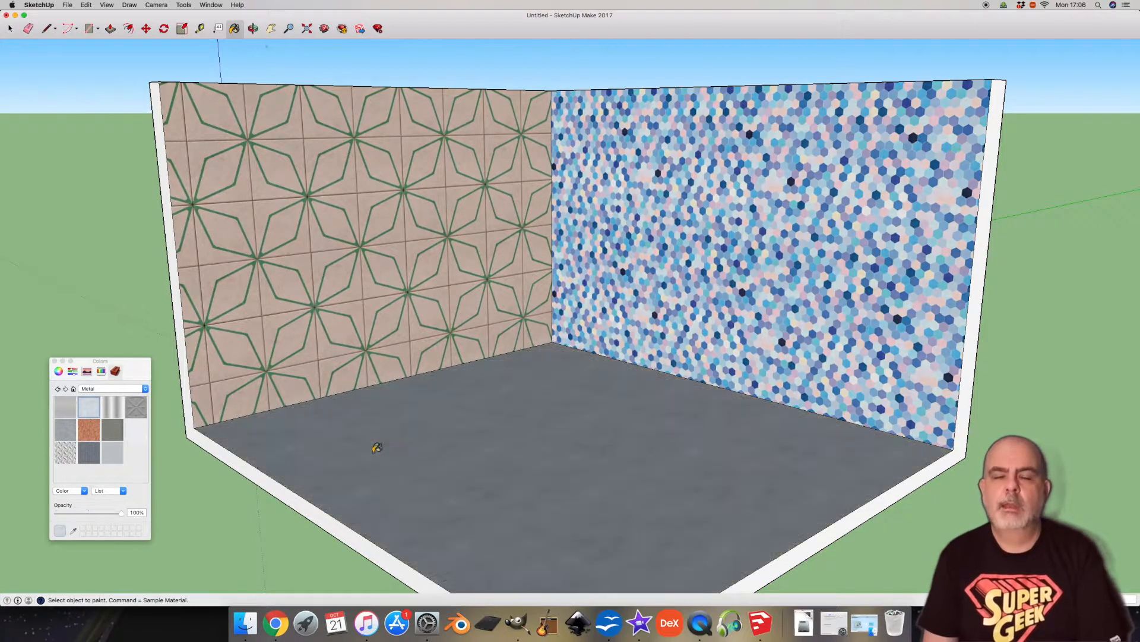
middle_drag(314, 205, 313, 206)
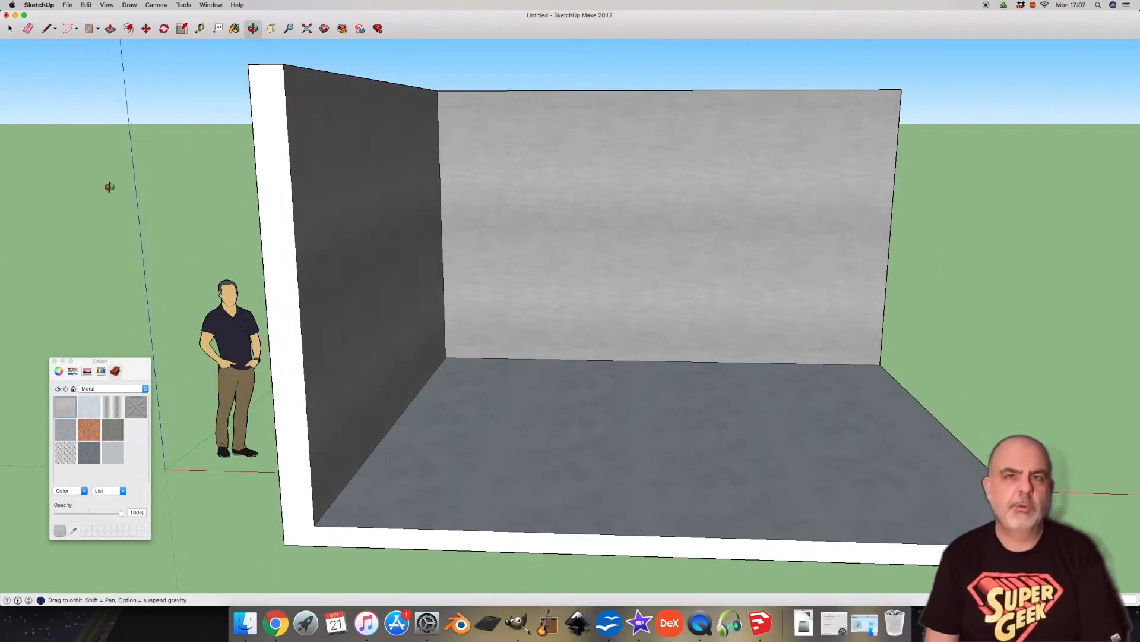
Move the standing figure from outside the room onto the room's floor
click(146, 29)
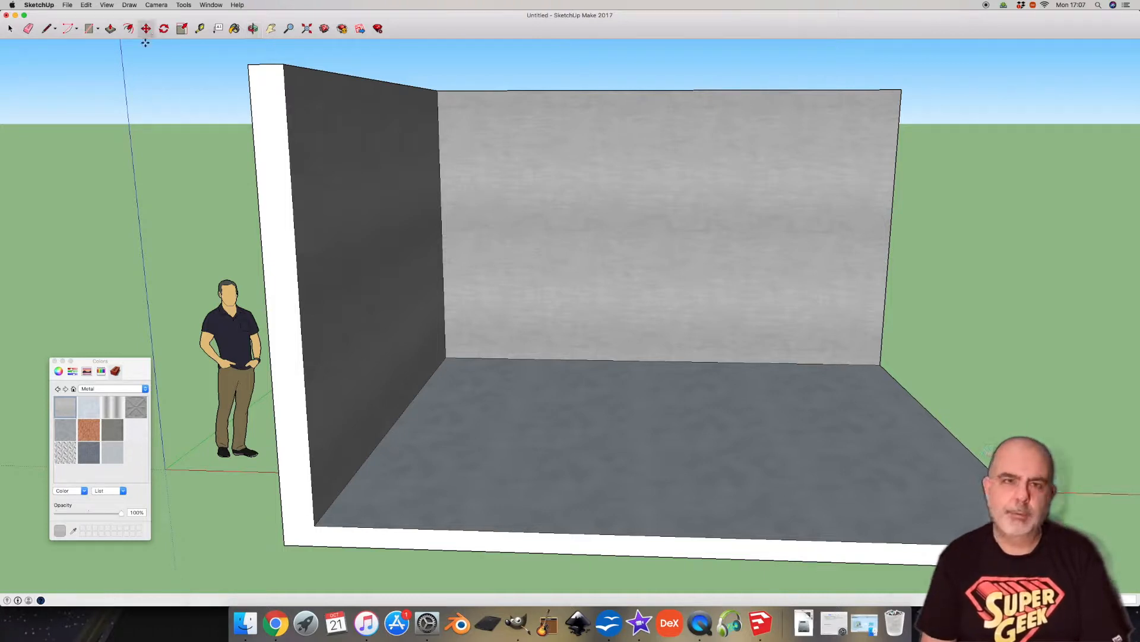
click(236, 455)
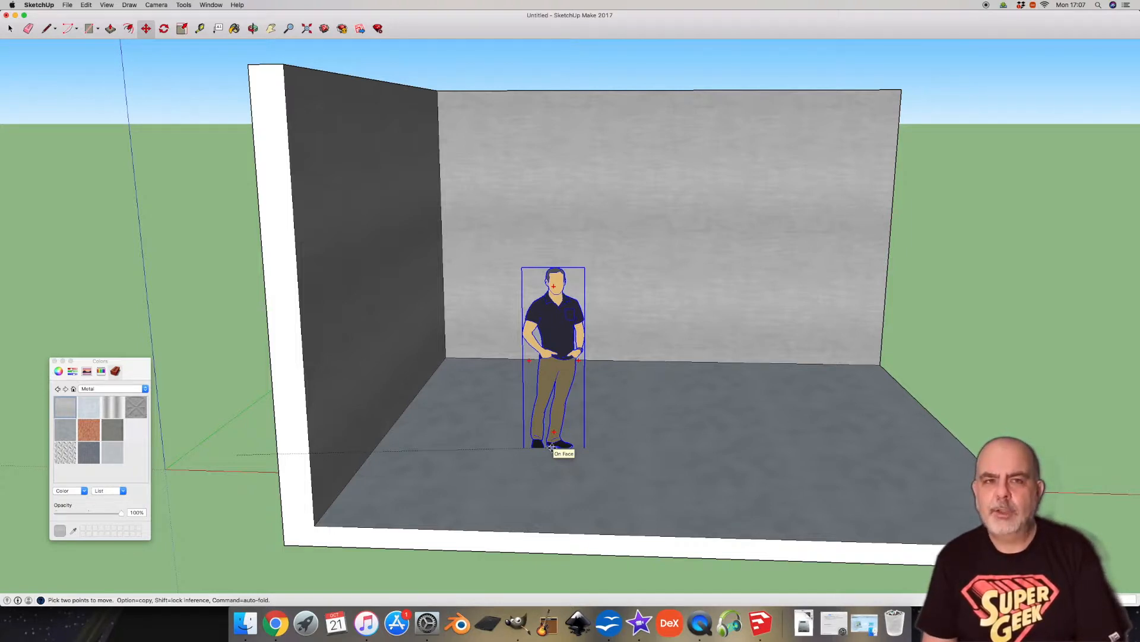
click(551, 447)
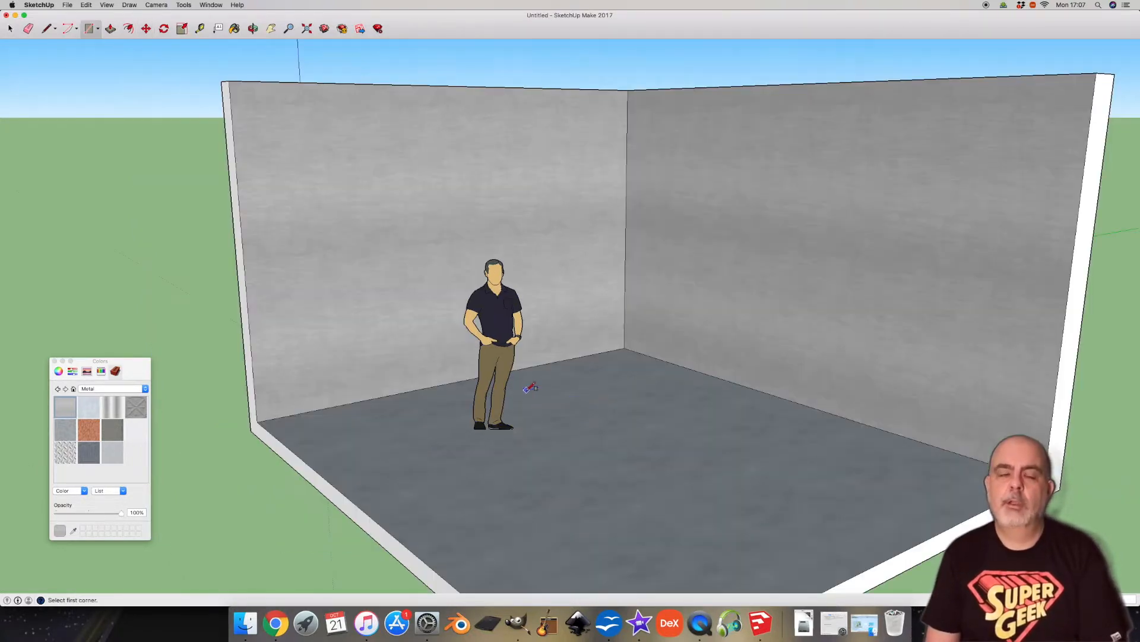
Draw a long rectangle on the floor beside the figure, parallel to the longer wall, and paint it with a light grey Metal material
click(522, 392)
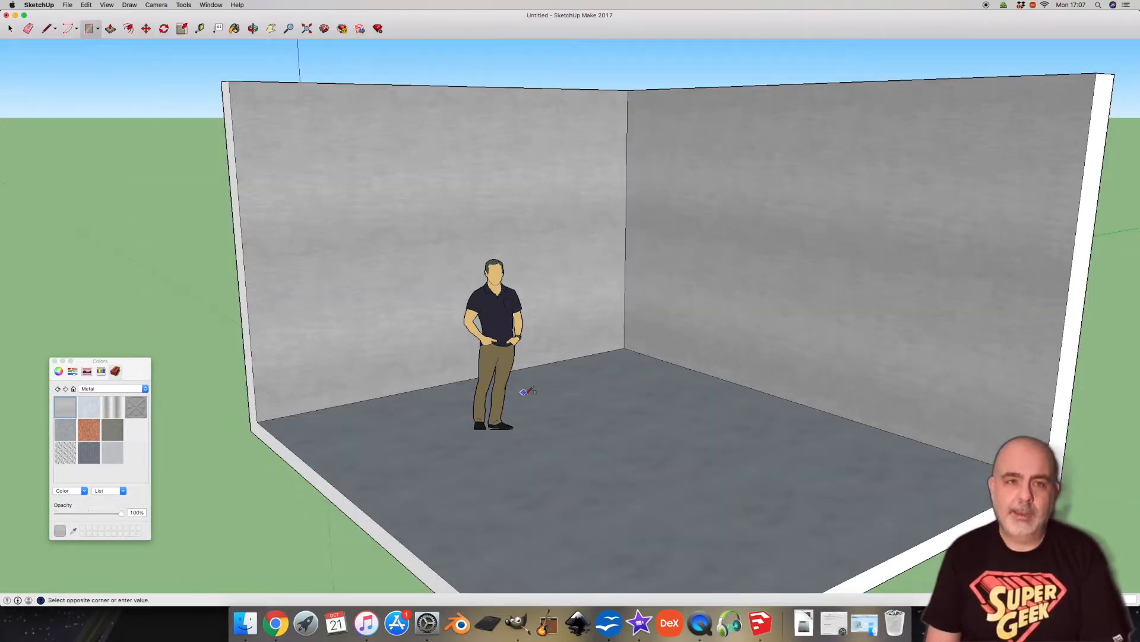
click(945, 498)
key(p)
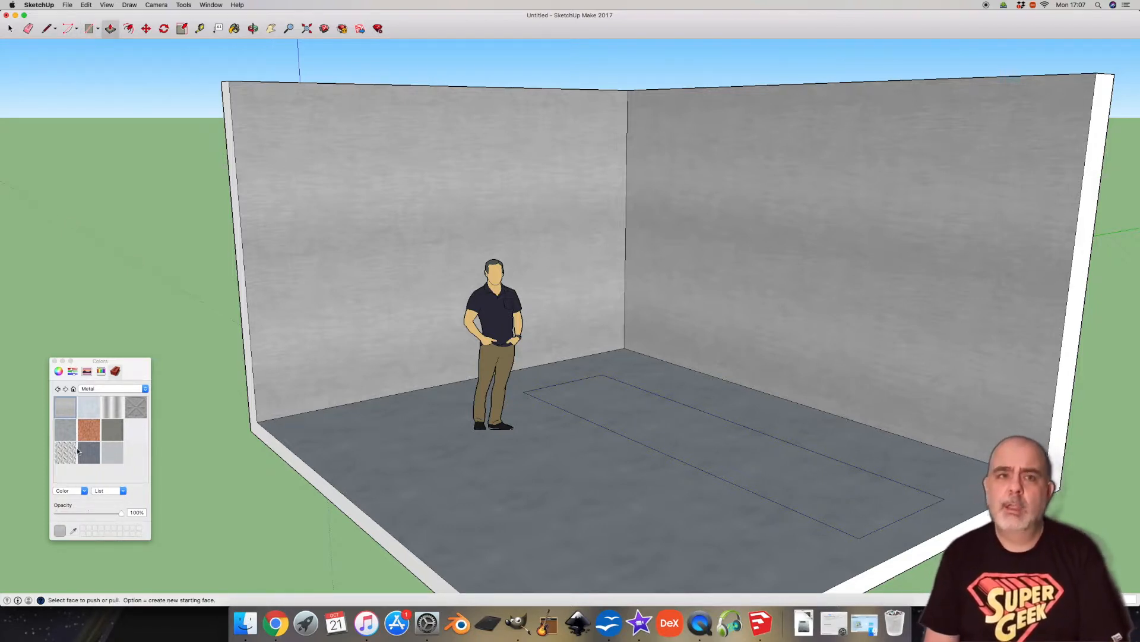
click(119, 455)
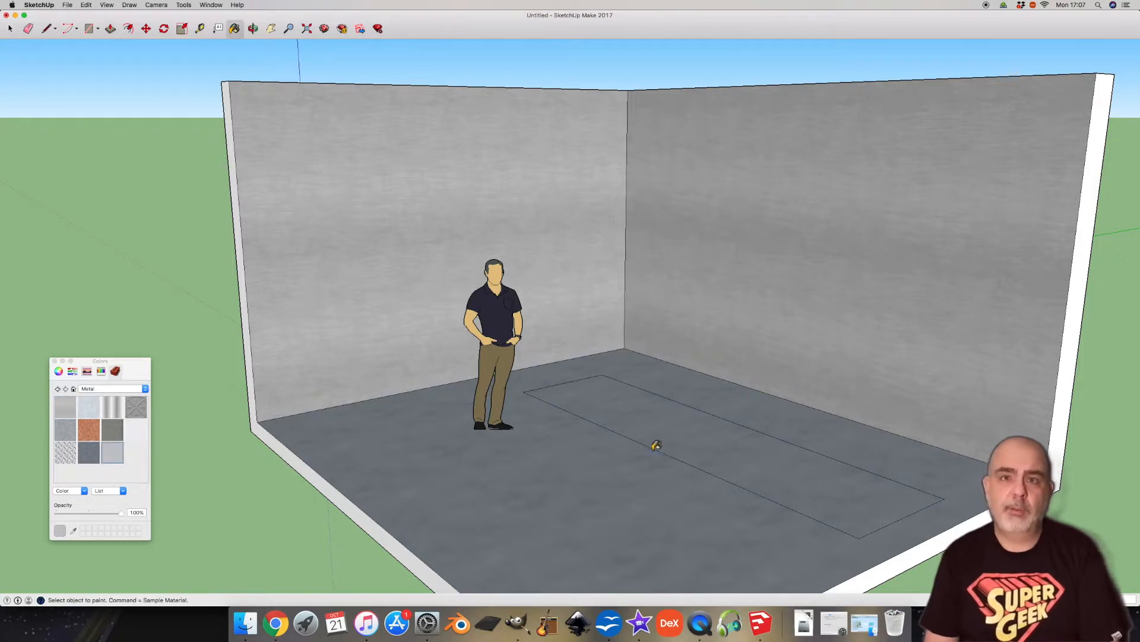
click(693, 437)
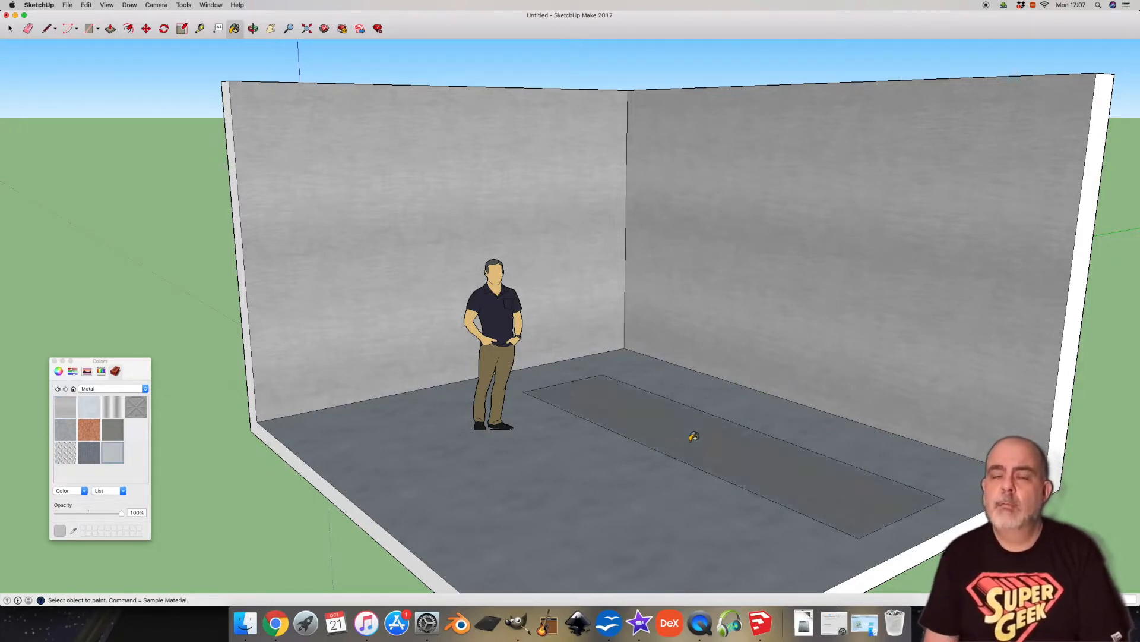
Pull the painted floor rectangle up into a long low box about a third of the figure's height
click(112, 30)
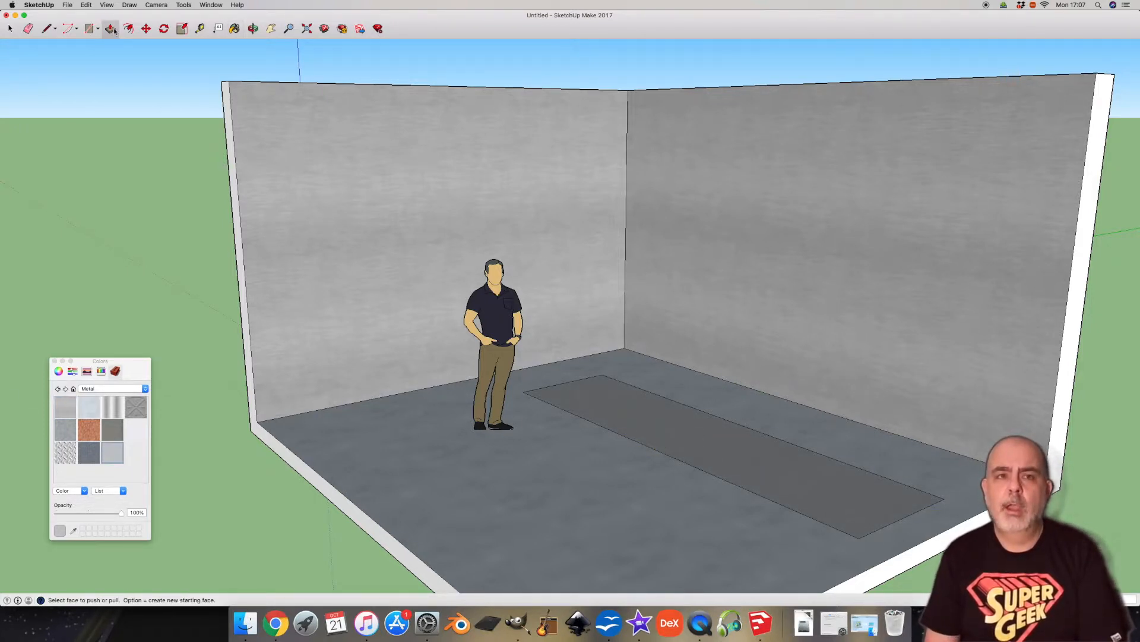
click(636, 410)
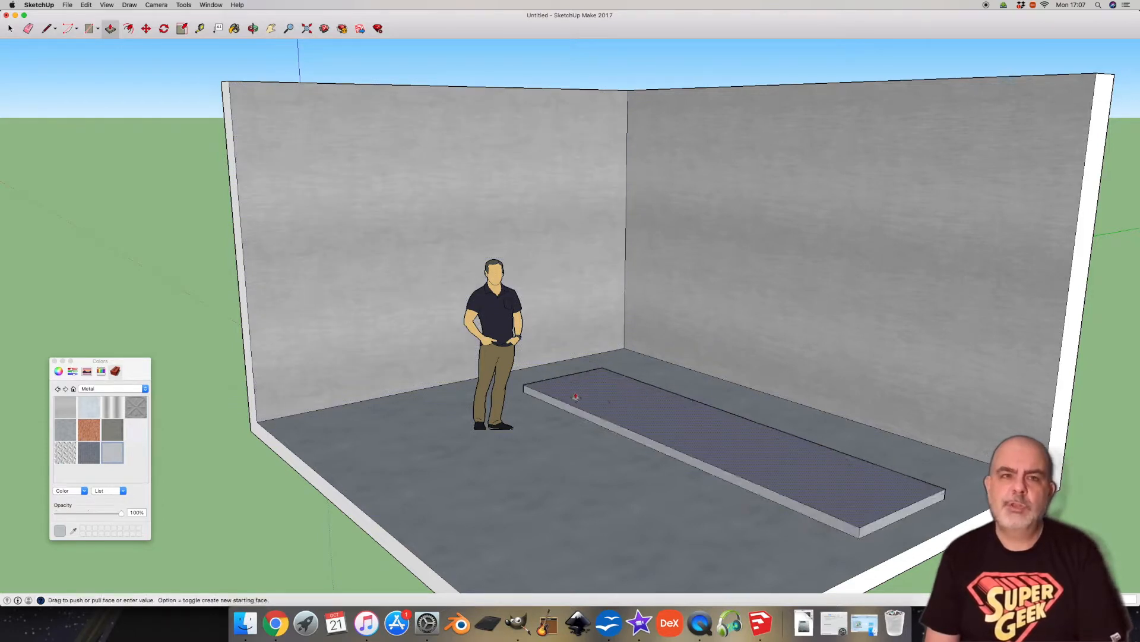
click(513, 369)
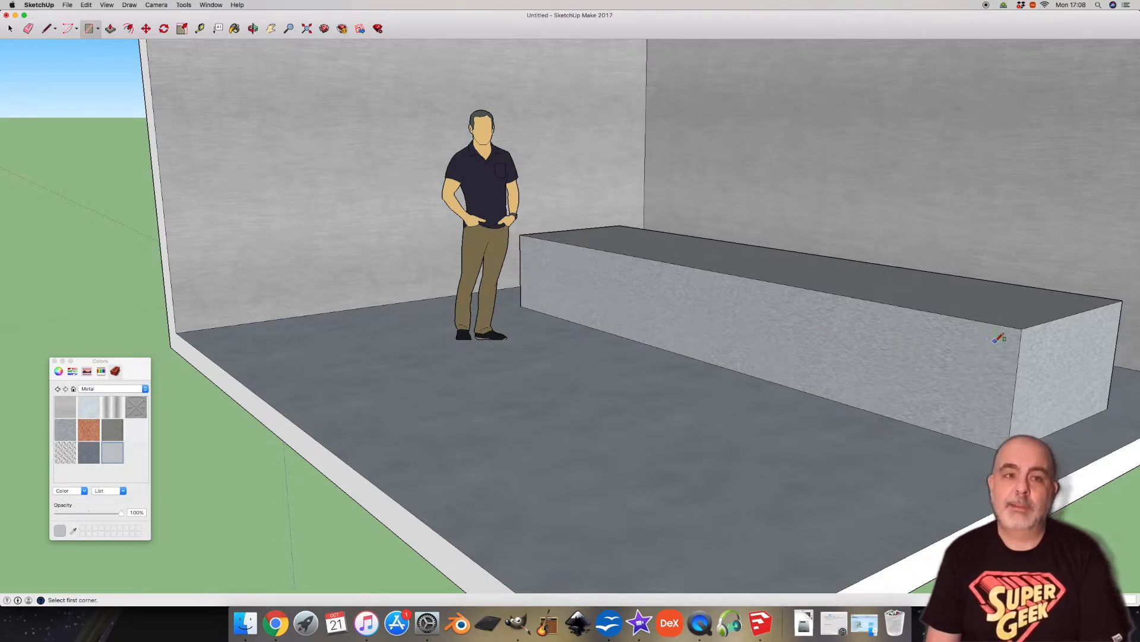
Draw a rectangle on the box's long front face, leaving a narrow border at the top and ends, and push it in to hollow out a bench
click(996, 340)
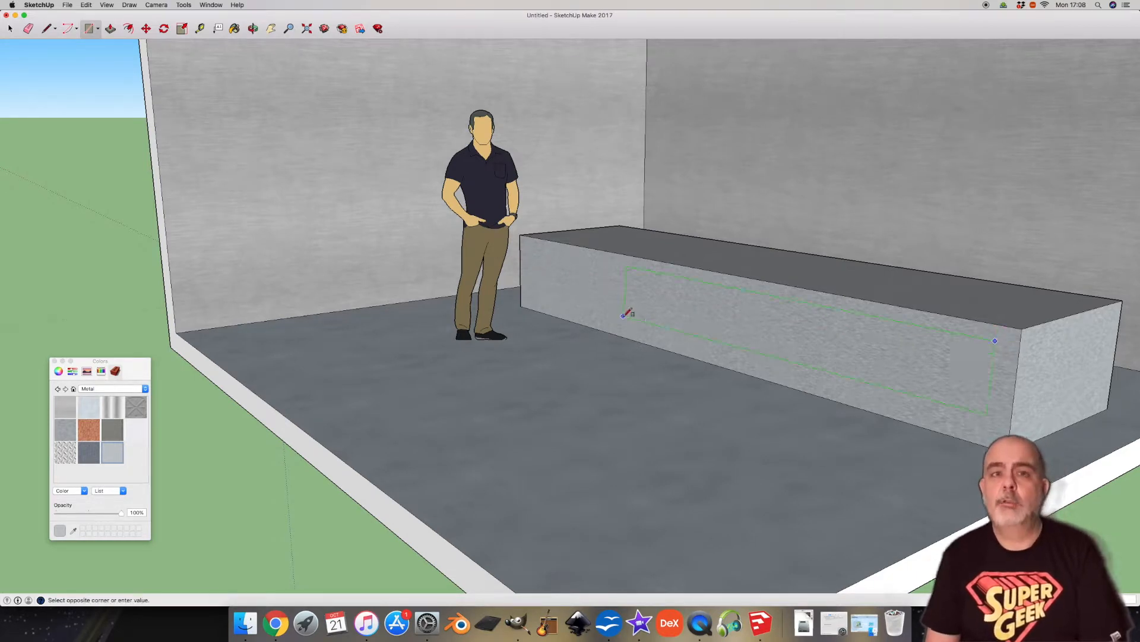
click(530, 308)
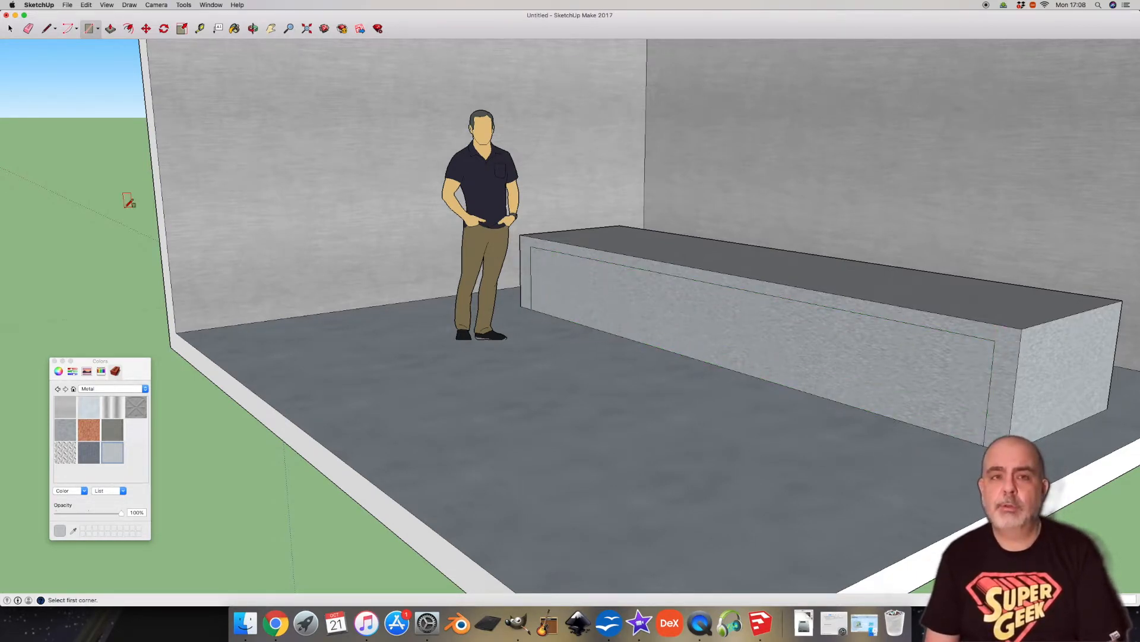
click(111, 29)
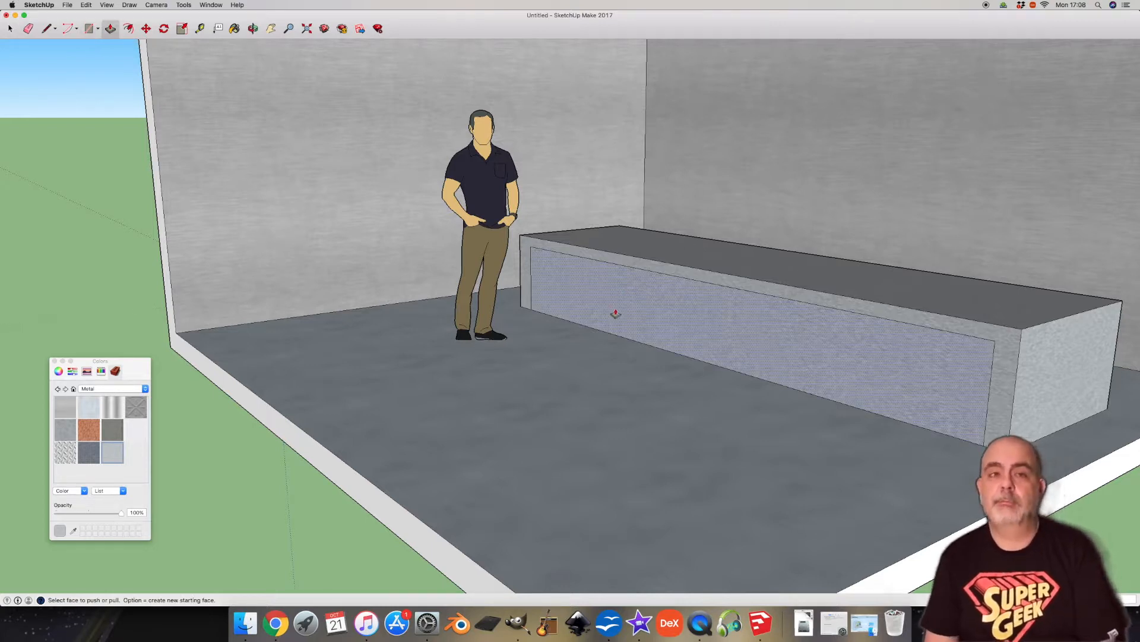
drag(623, 314, 681, 321)
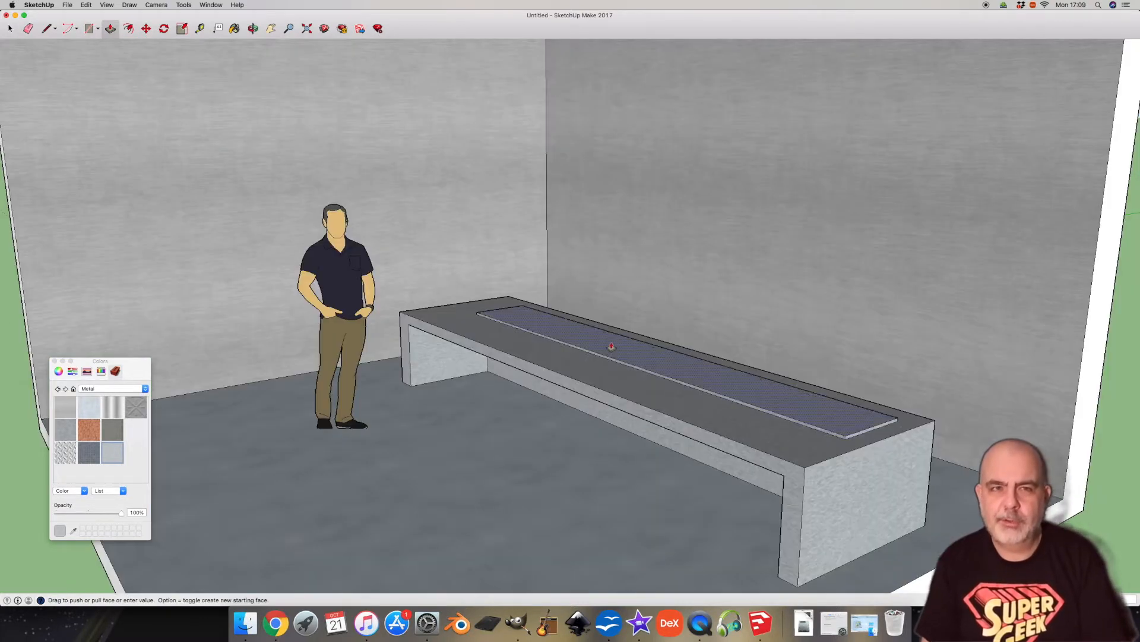
Pull the narrow rectangle on the bench top up into a tall screen block, and draw an inset rectangle on its front face
mouse_move(766, 350)
mouse_down()
mouse_move(717, 161)
mouse_move(644, 89)
mouse_move(637, 96)
mouse_up()
click(89, 28)
click(485, 98)
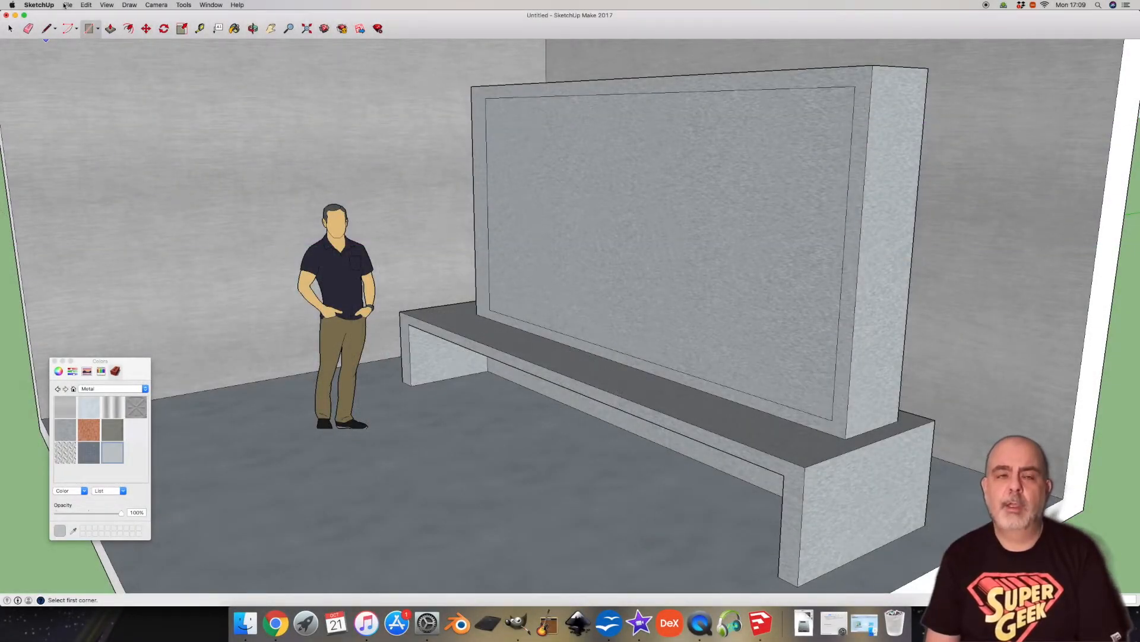
Import dragonfly.png as an image and place it on the screen block's front face, starting from the inset frame's upper corner nearest the figure
click(66, 5)
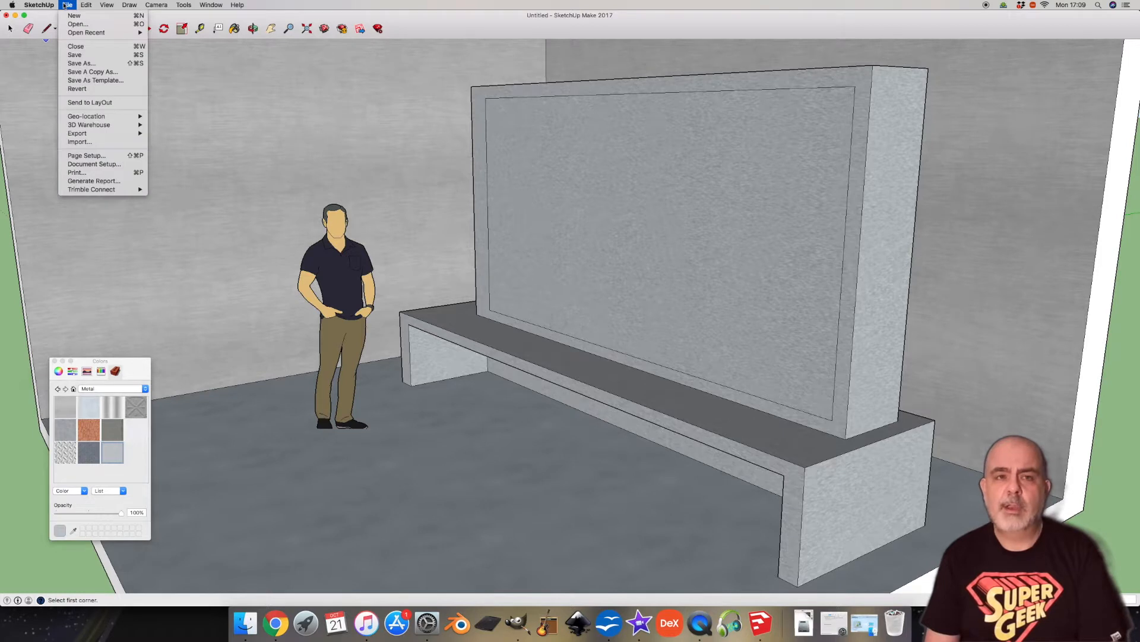
click(108, 142)
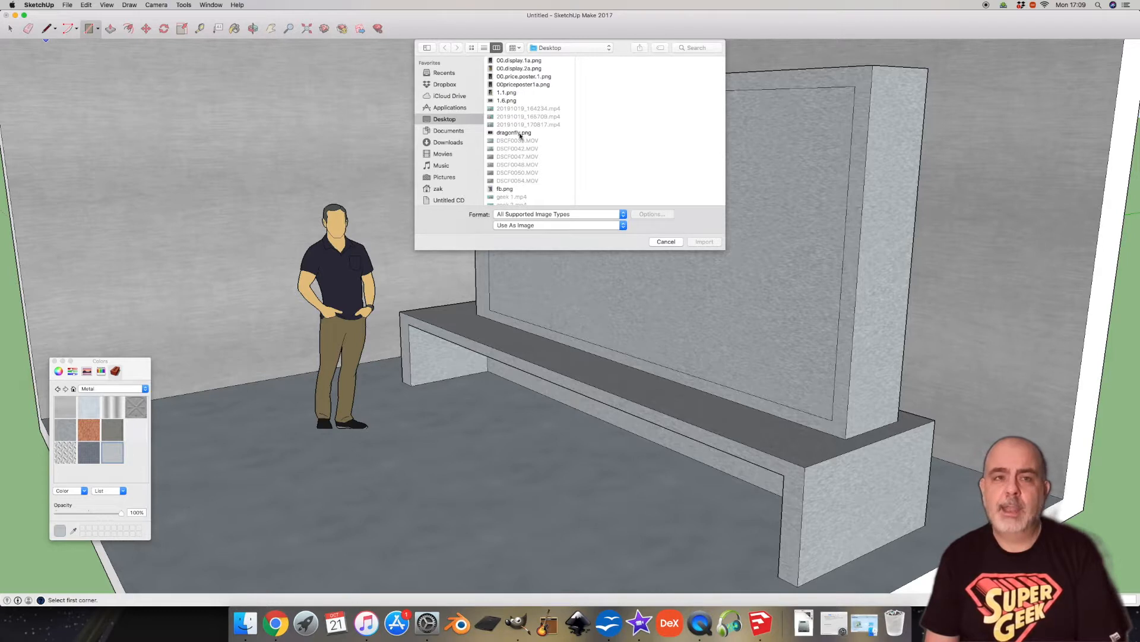
click(516, 134)
double_click(520, 136)
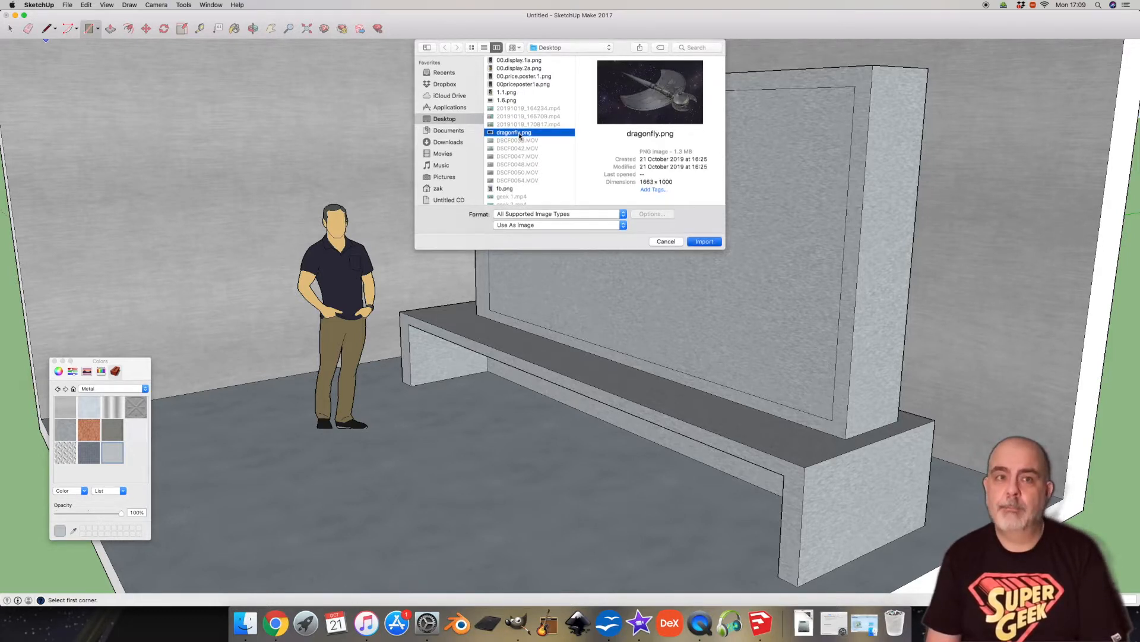
click(486, 99)
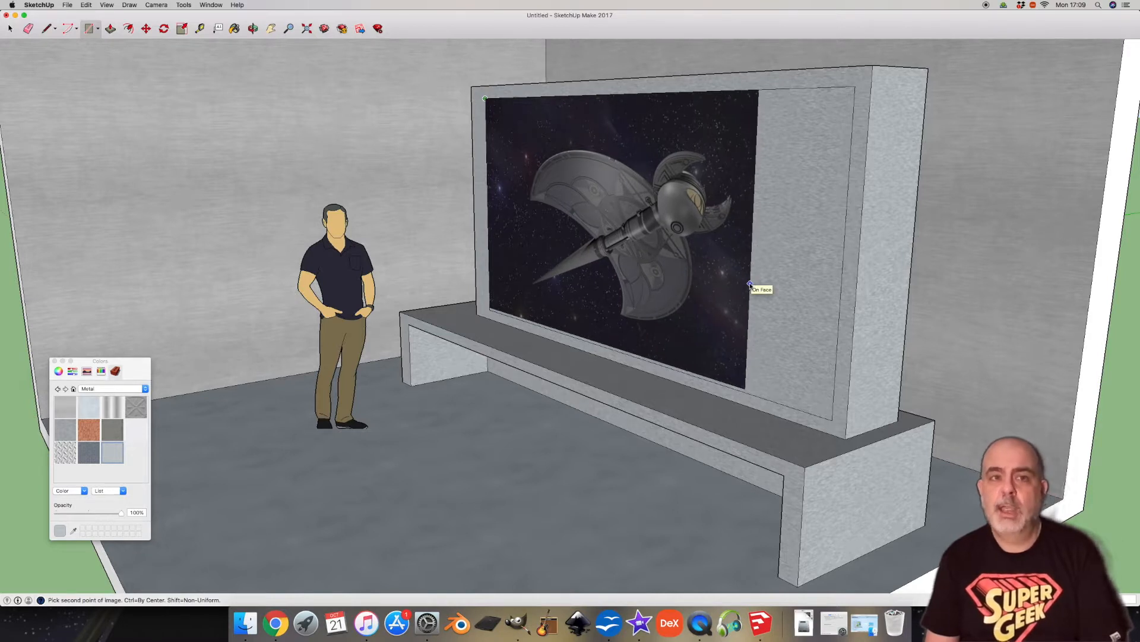
click(750, 284)
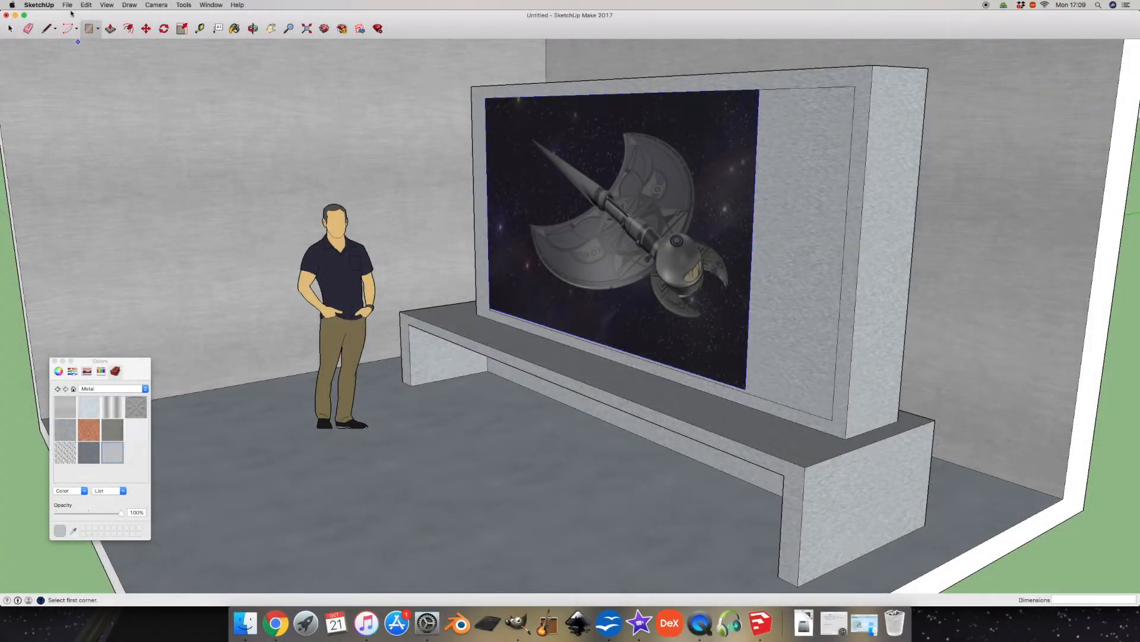
click(65, 6)
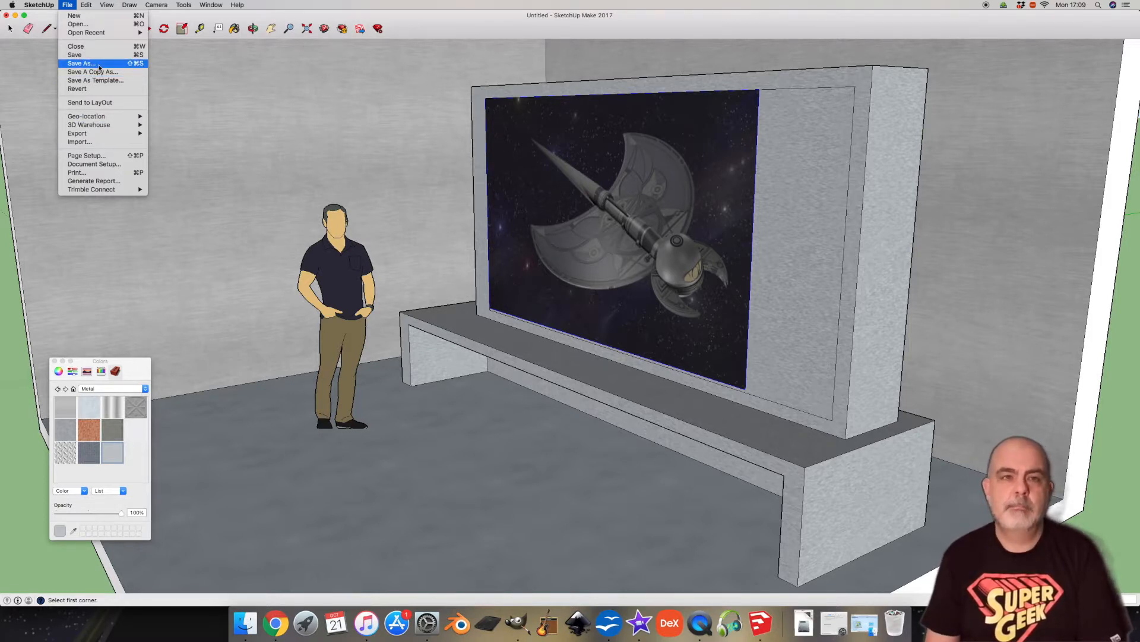
mouse_move(123, 131)
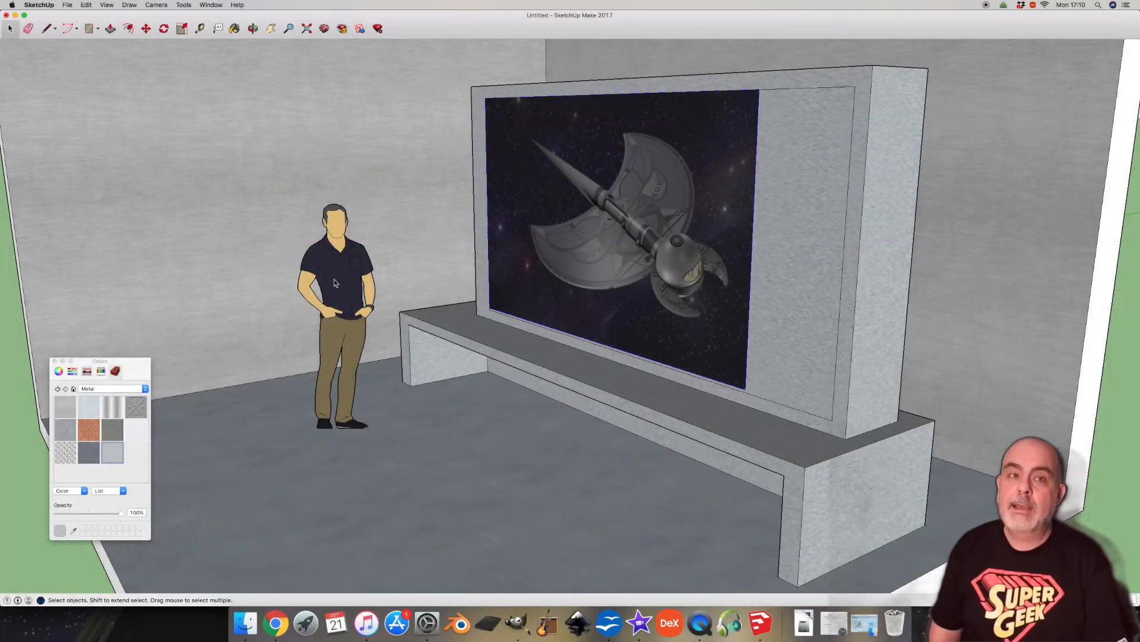
Delete the standing scale figure beside the bench
click(340, 283)
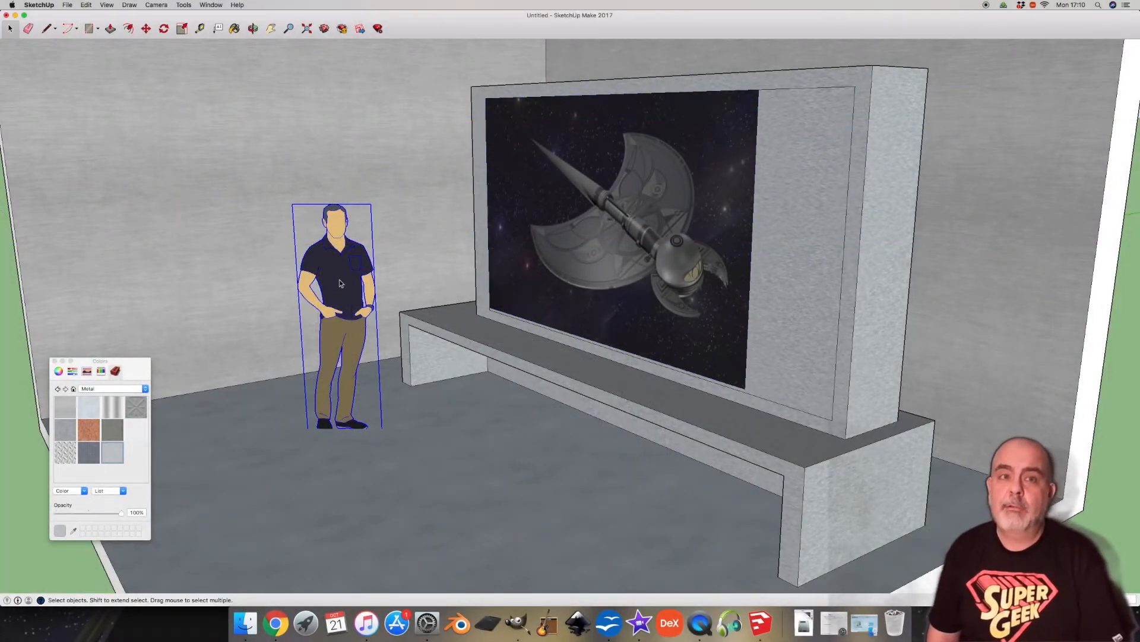
key(Delete)
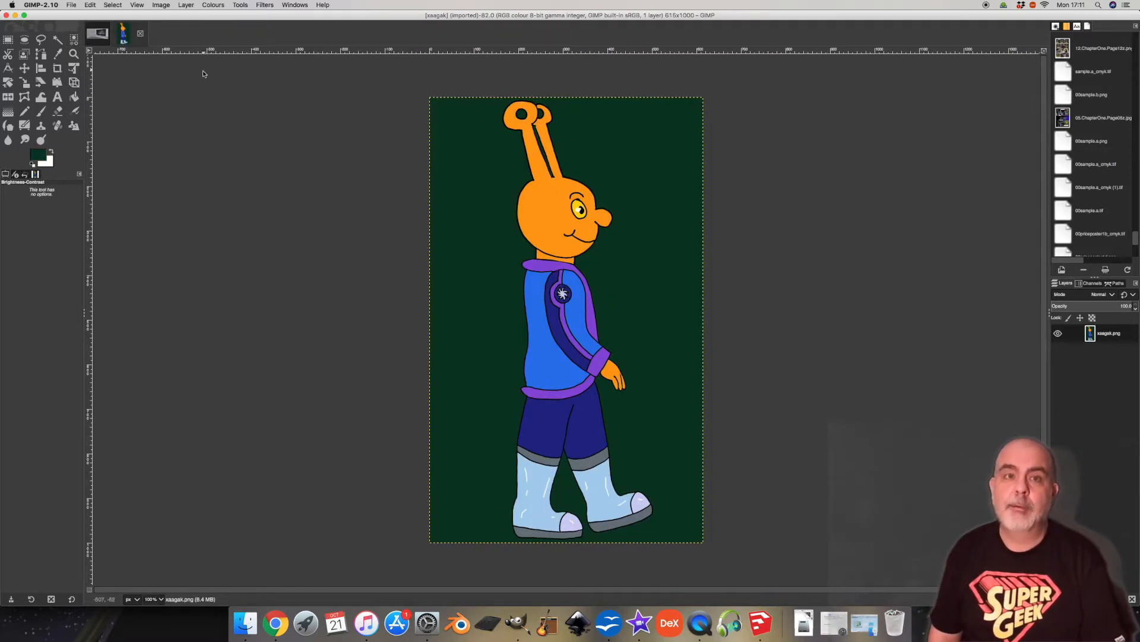
Switch to GIMP, copy the whole green-backed character image and paste it as a new layer into the room.1.jpg image
click(117, 10)
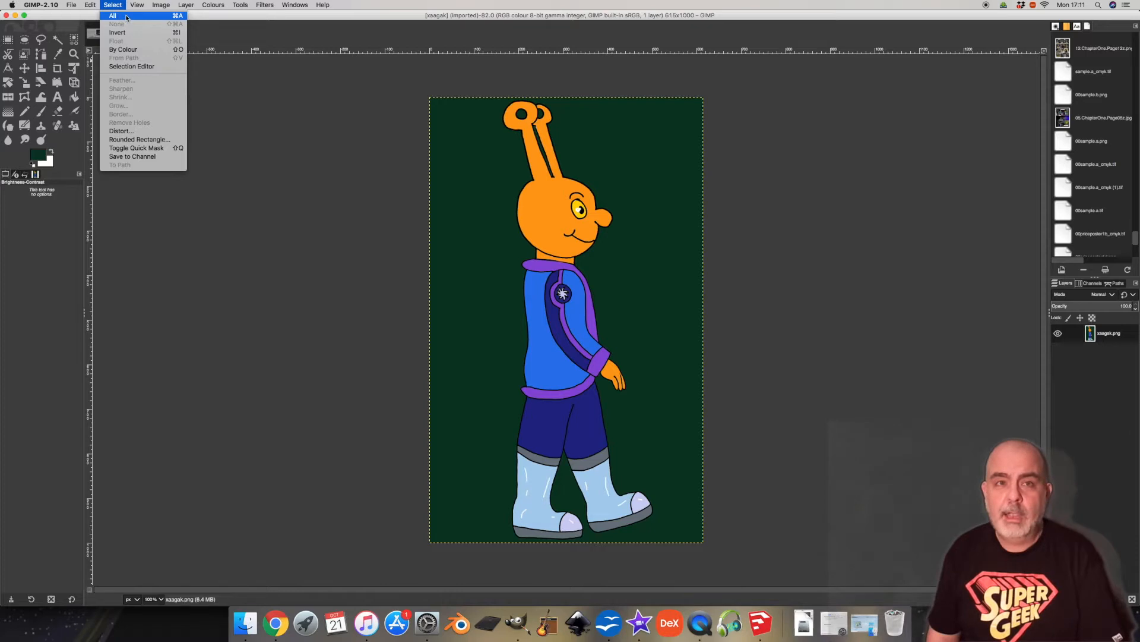
click(113, 15)
click(90, 5)
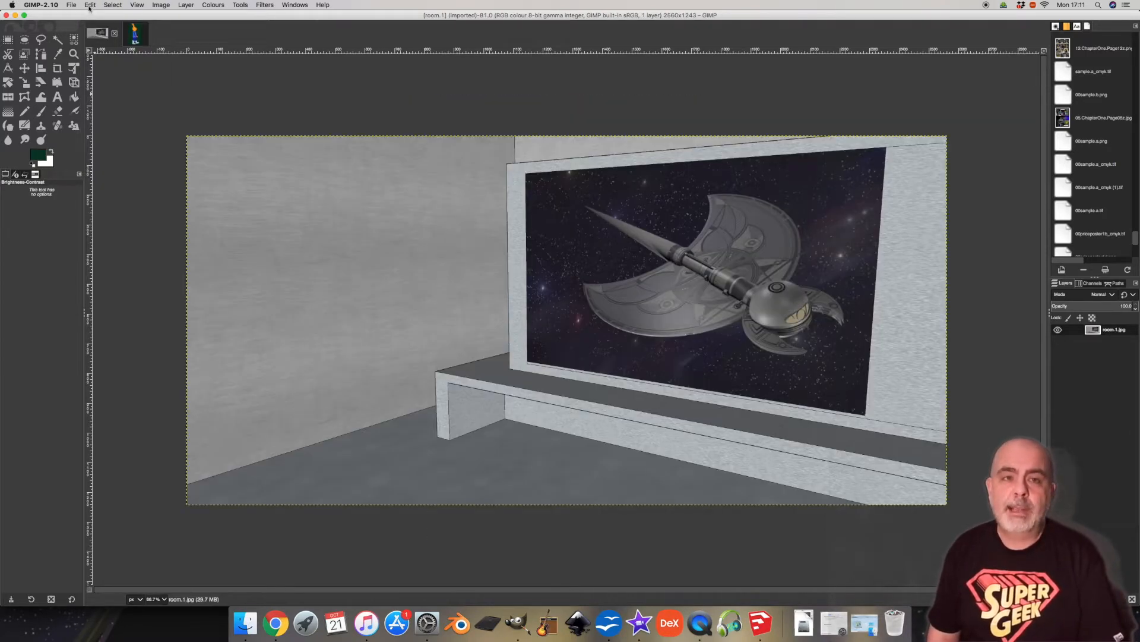
click(90, 5)
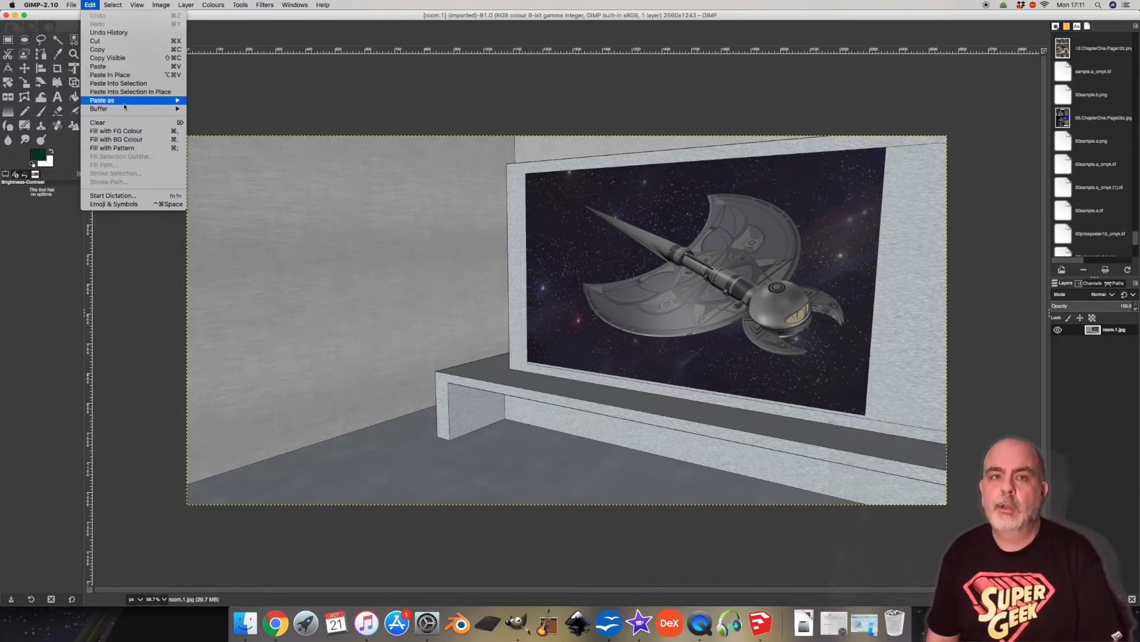
mouse_move(125, 106)
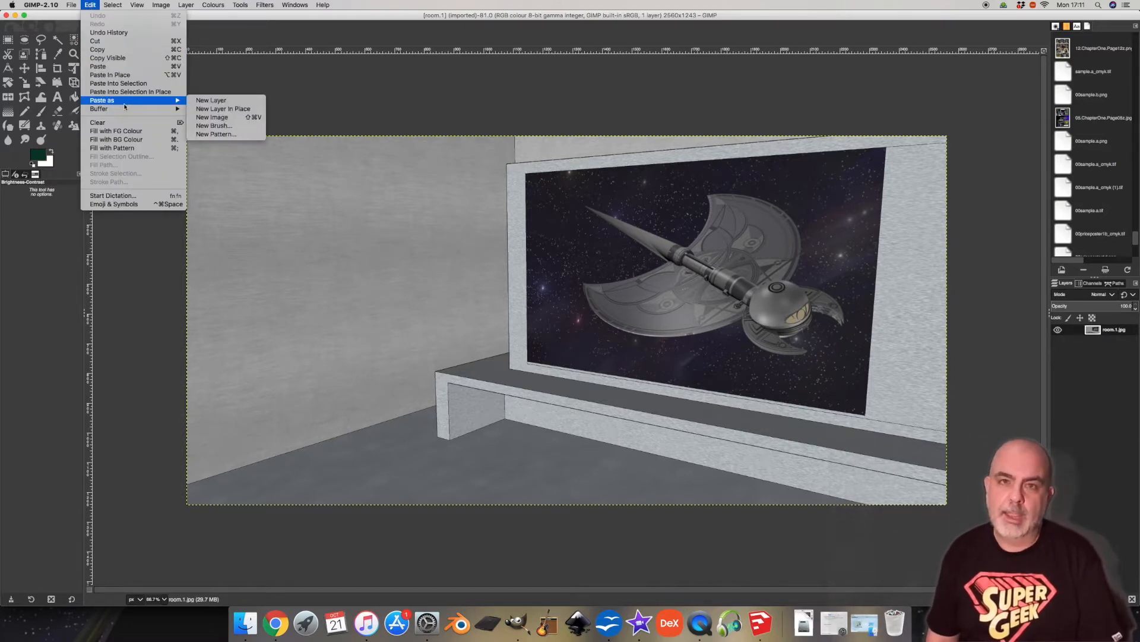
click(223, 108)
Scale the xaagak.big.png character image to a height of 1000 px and paste it as a new layer into the room image
click(90, 5)
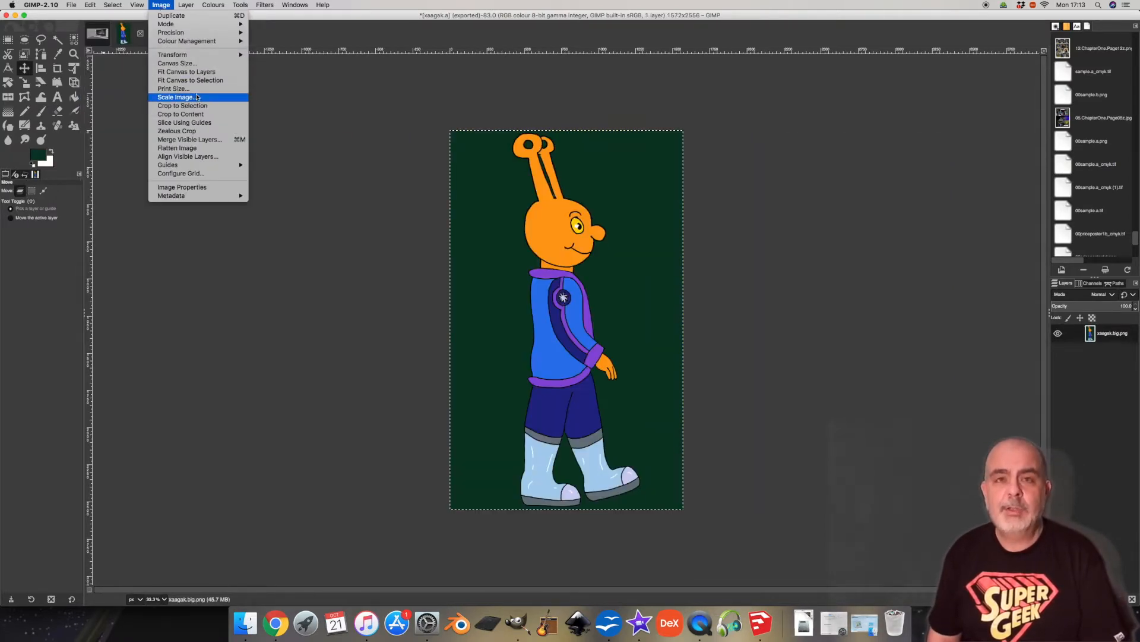
click(178, 97)
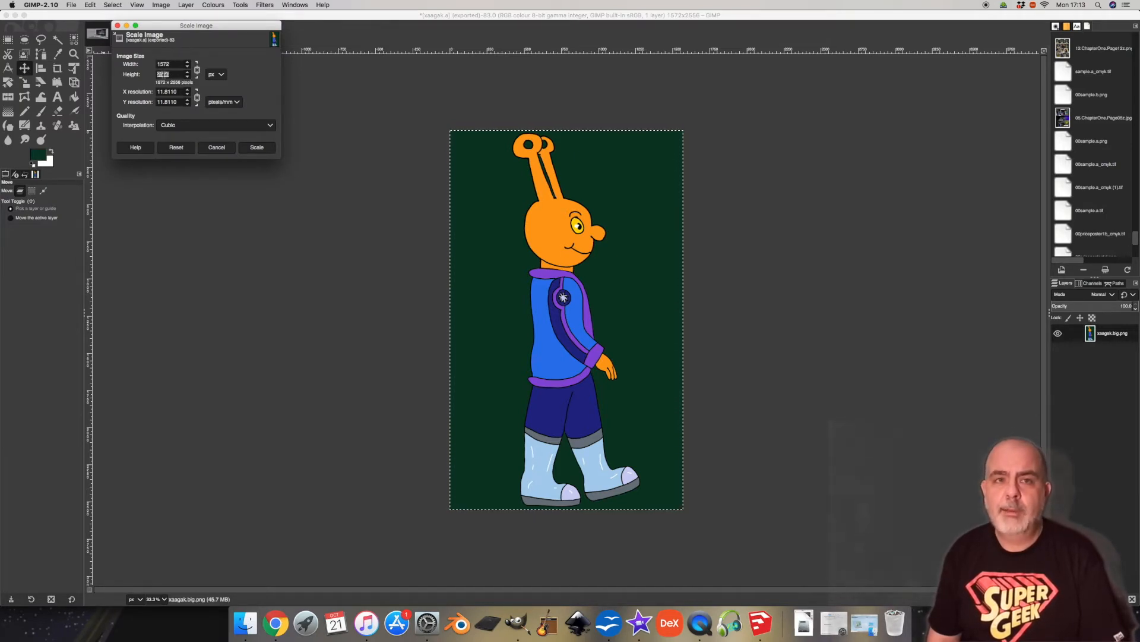
text(1000)
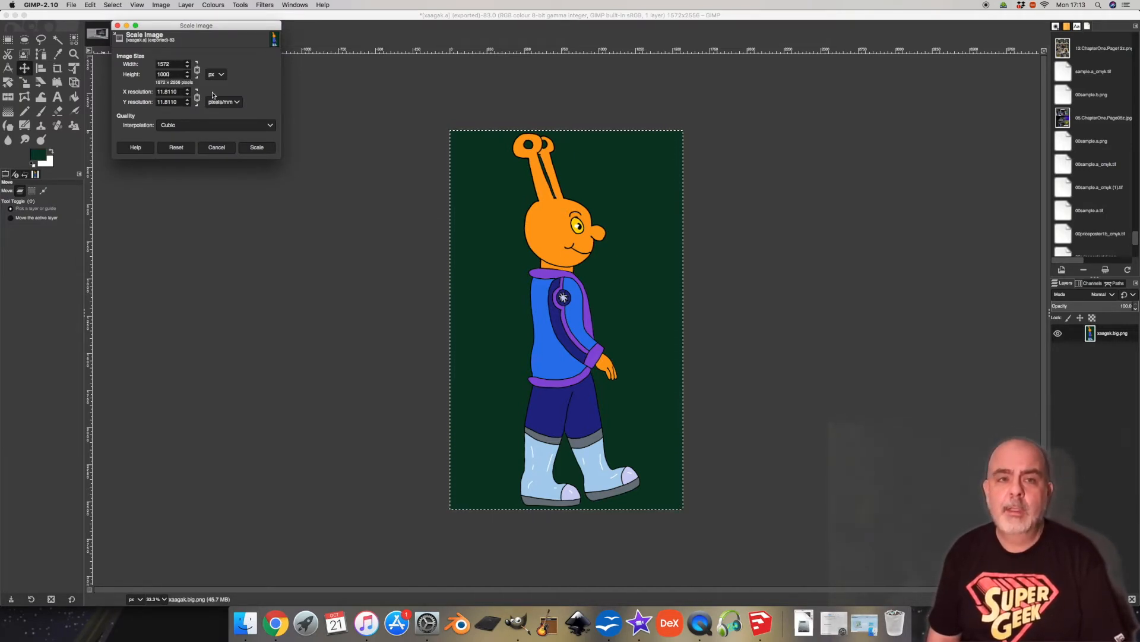
click(257, 147)
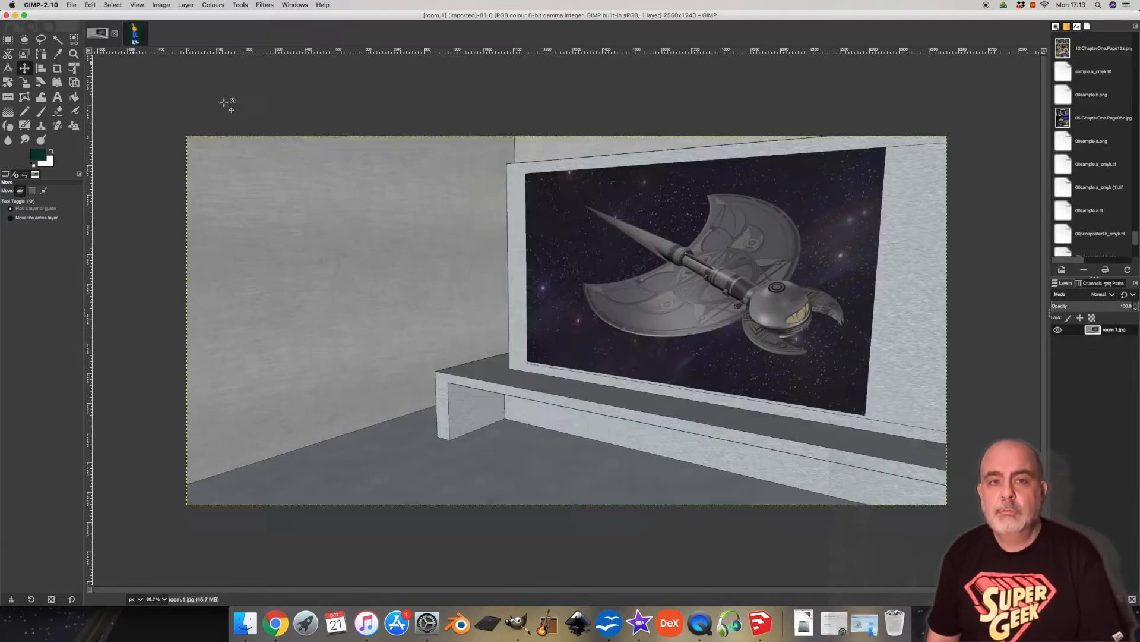
key(super+v)
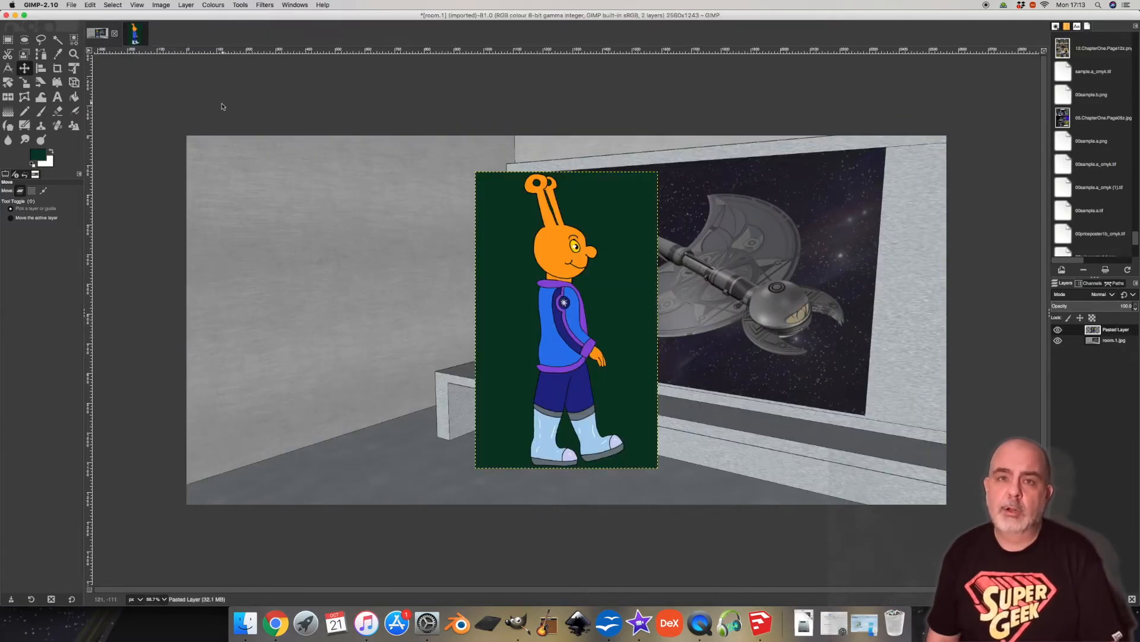
Select the pasted layer's dark green background by colour and clear it, leaving only the character
click(79, 41)
click(504, 183)
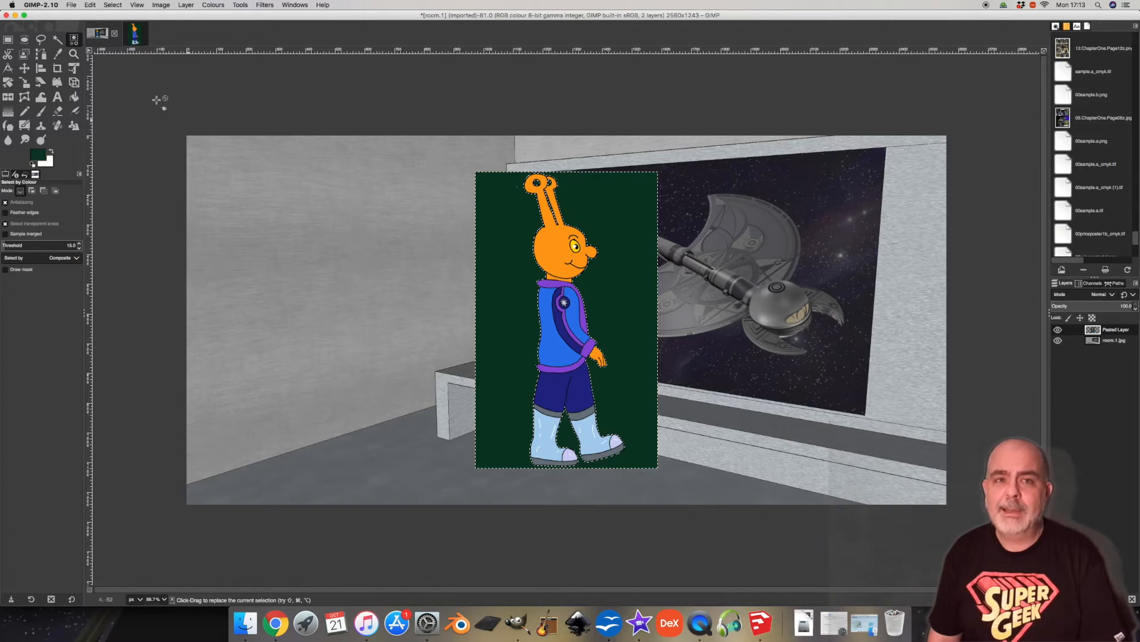
click(91, 5)
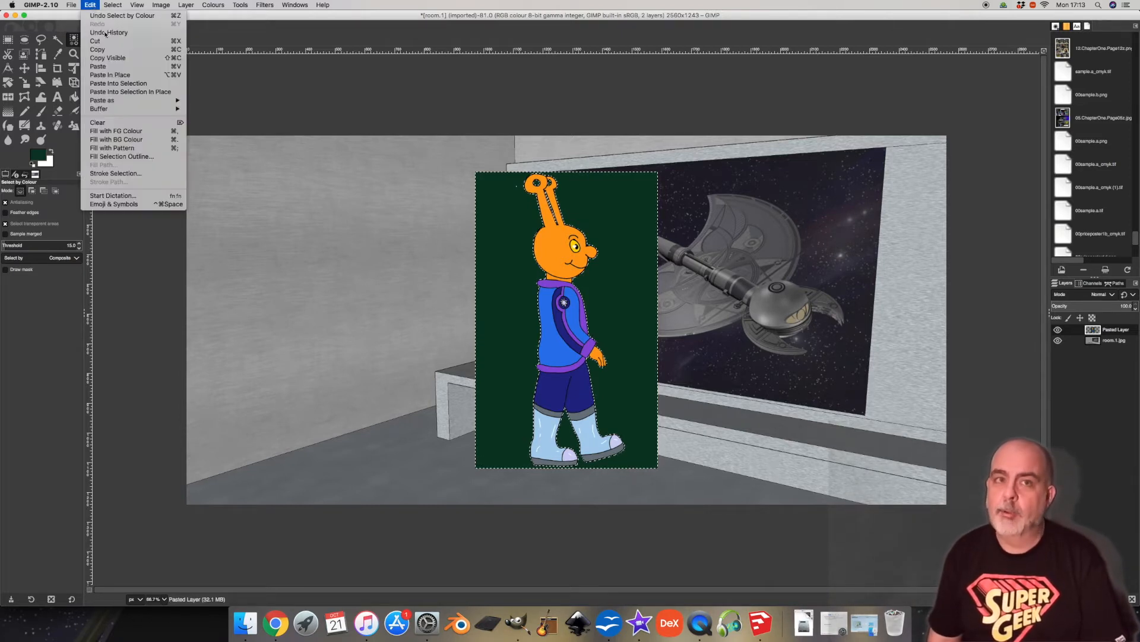
click(153, 123)
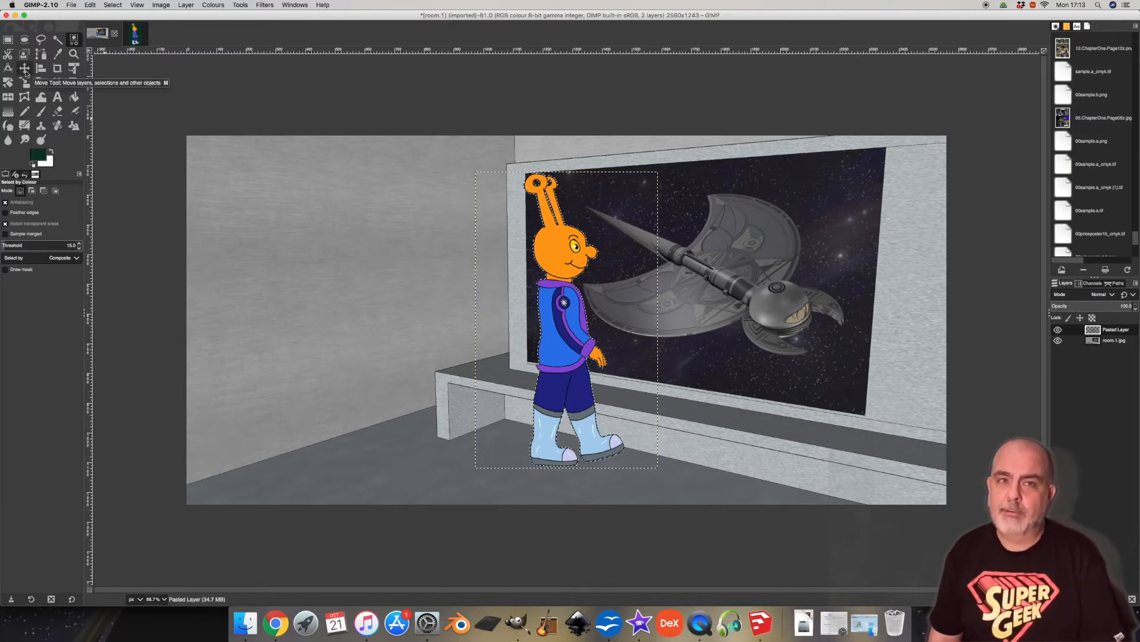
Move the character layer over the grey wall beside the screen so the feet stand on the floor, and remove the selection
click(25, 70)
drag(535, 268, 429, 280)
key(Page_Down)
click(113, 5)
click(117, 24)
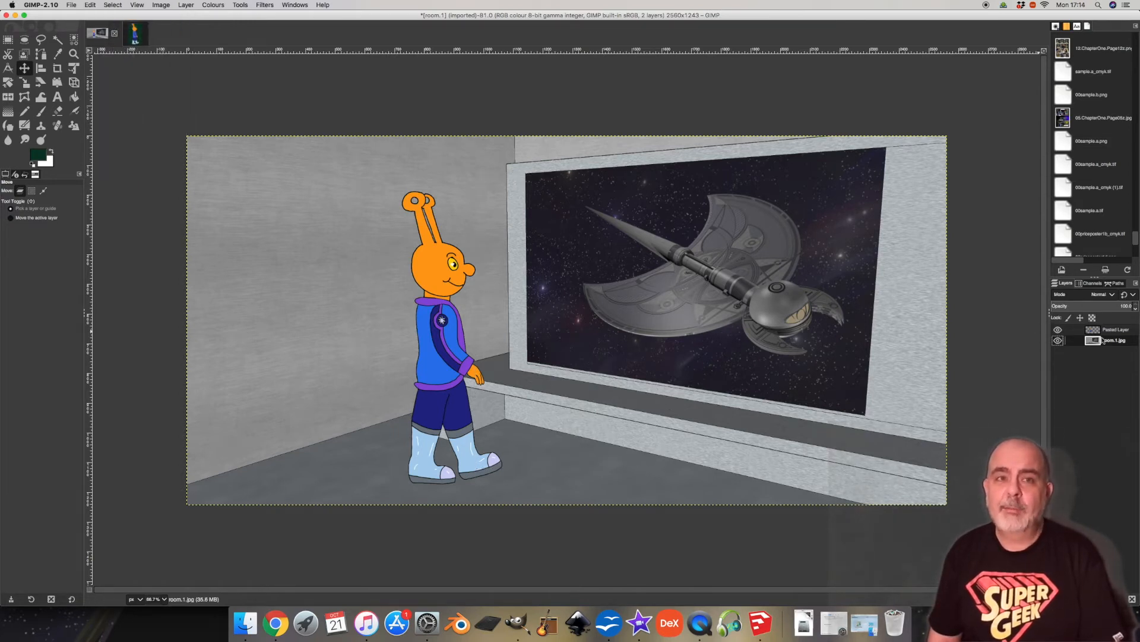
click(1108, 334)
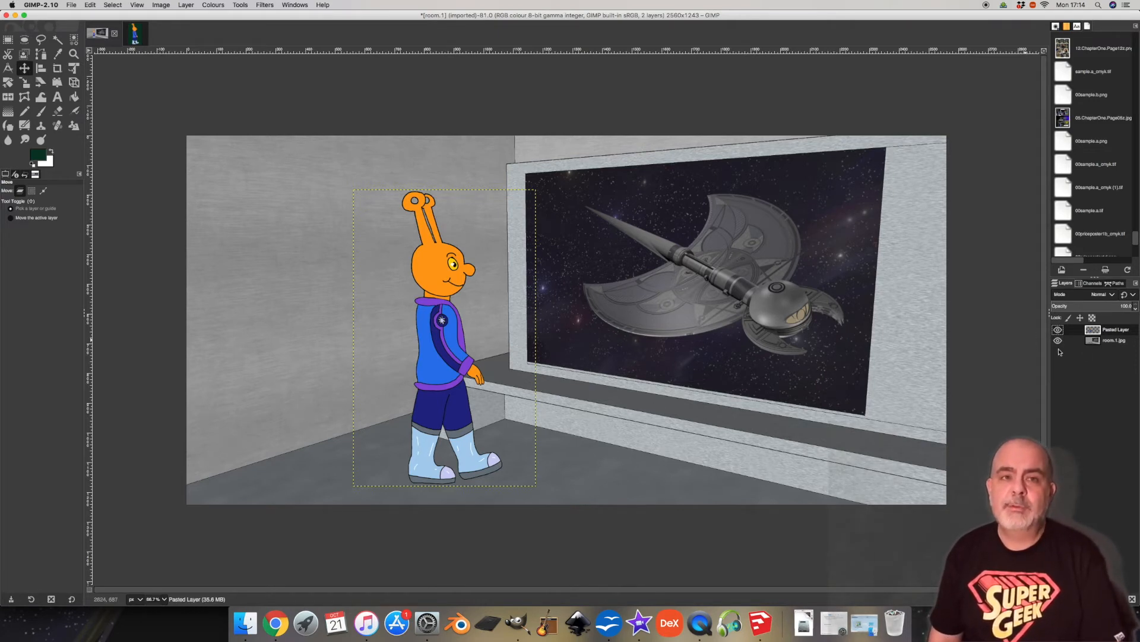
click(1122, 341)
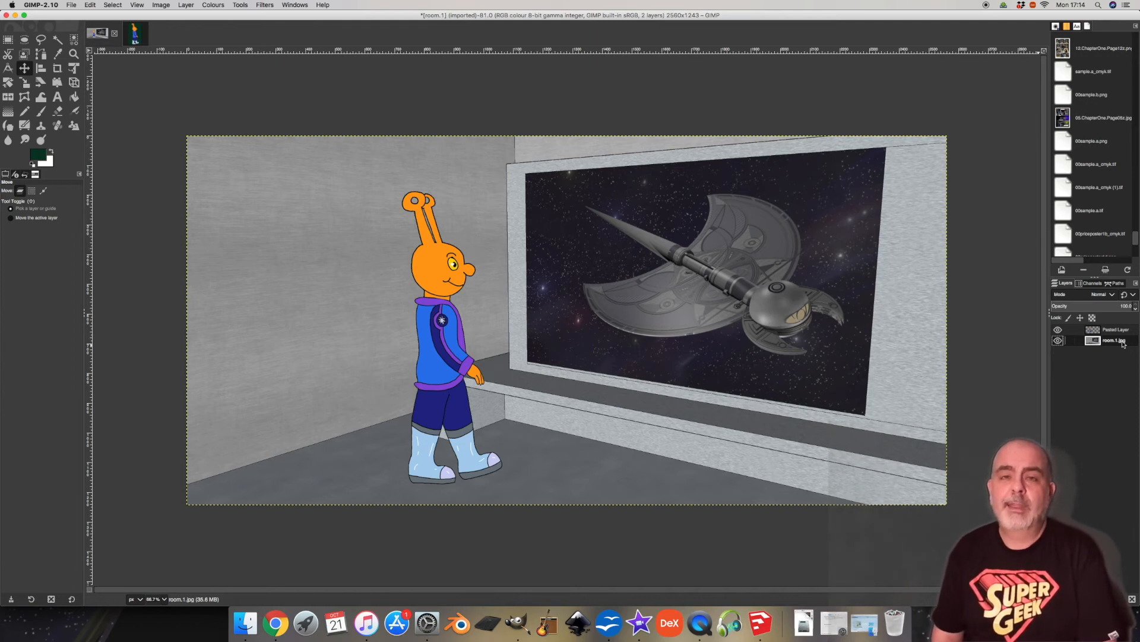
click(71, 5)
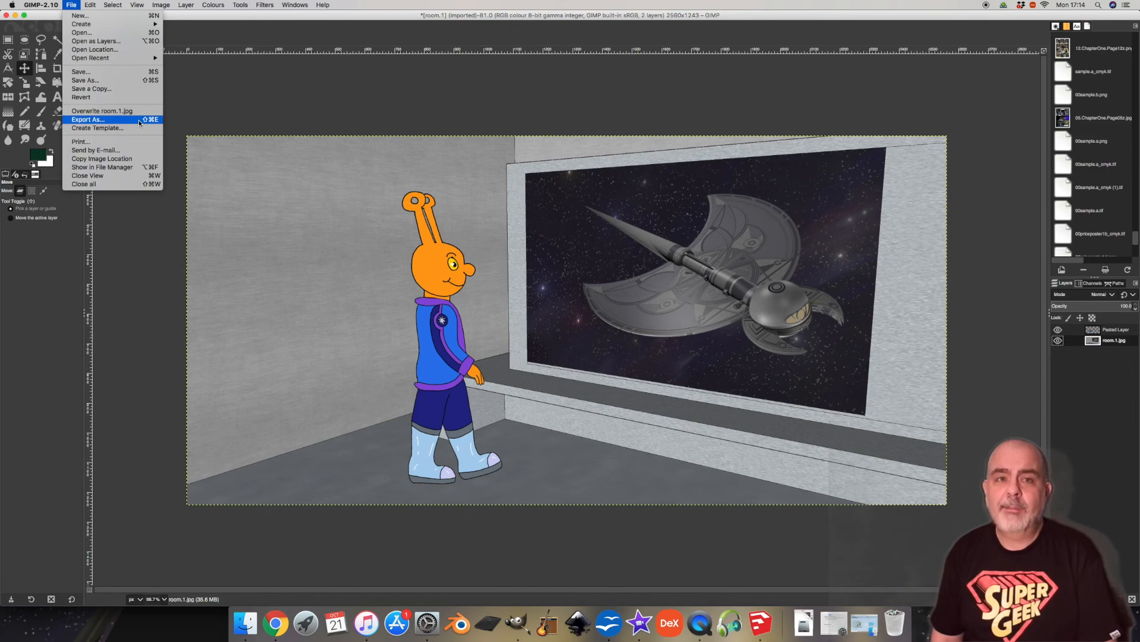
click(254, 106)
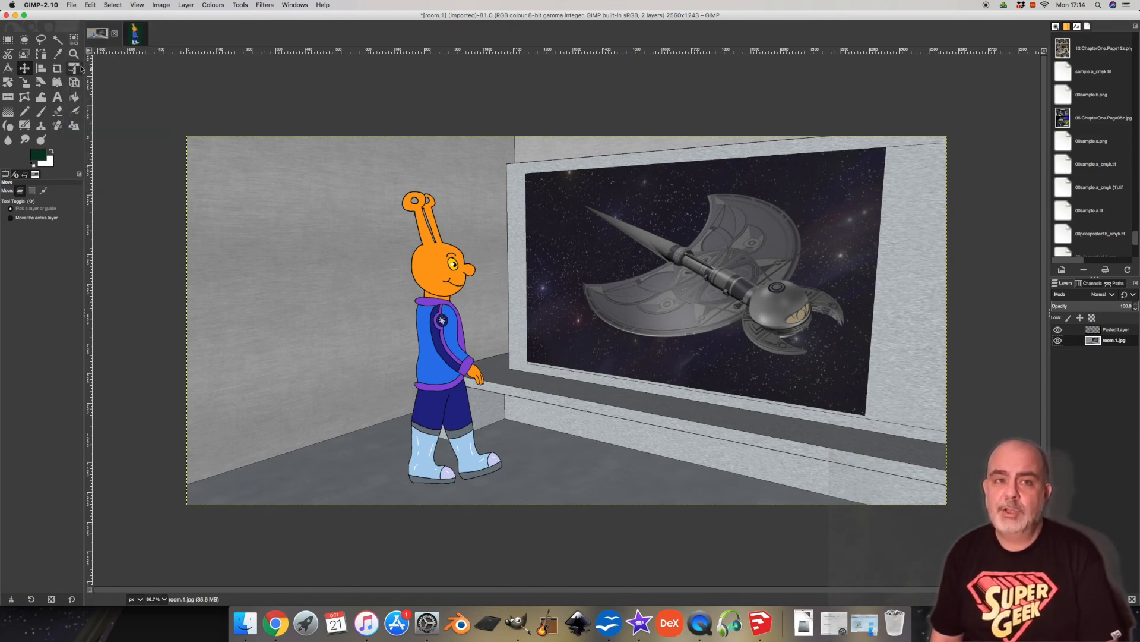